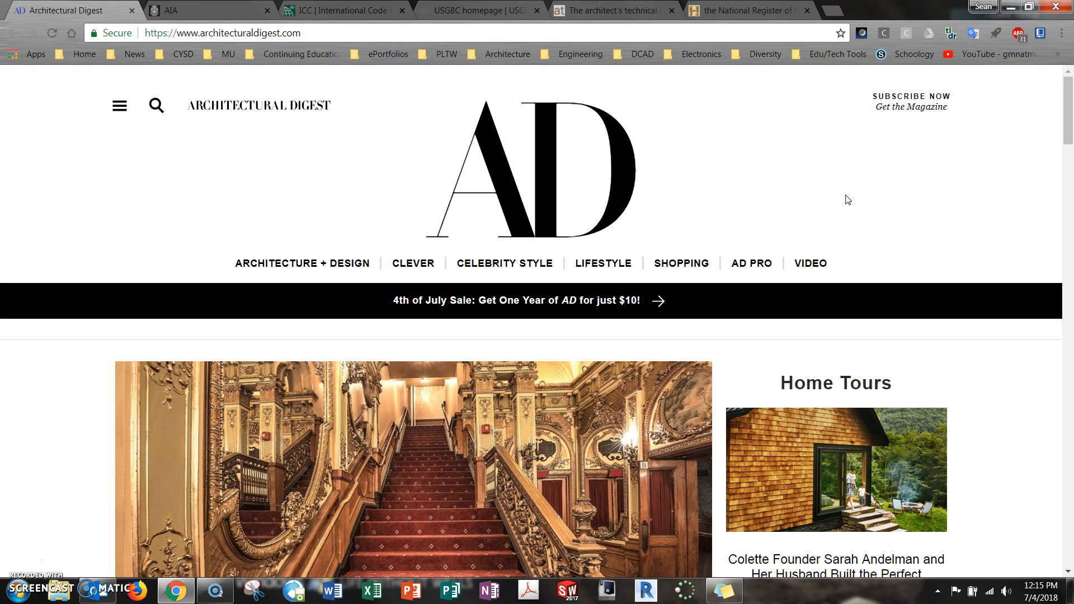
left_click(796, 135)
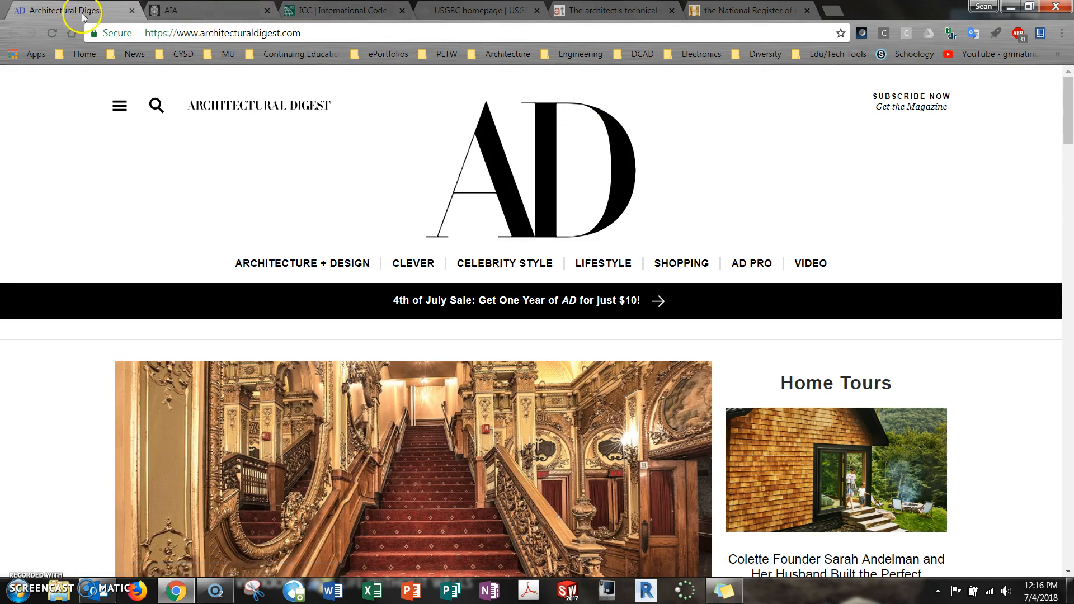
mouse_move(876, 159)
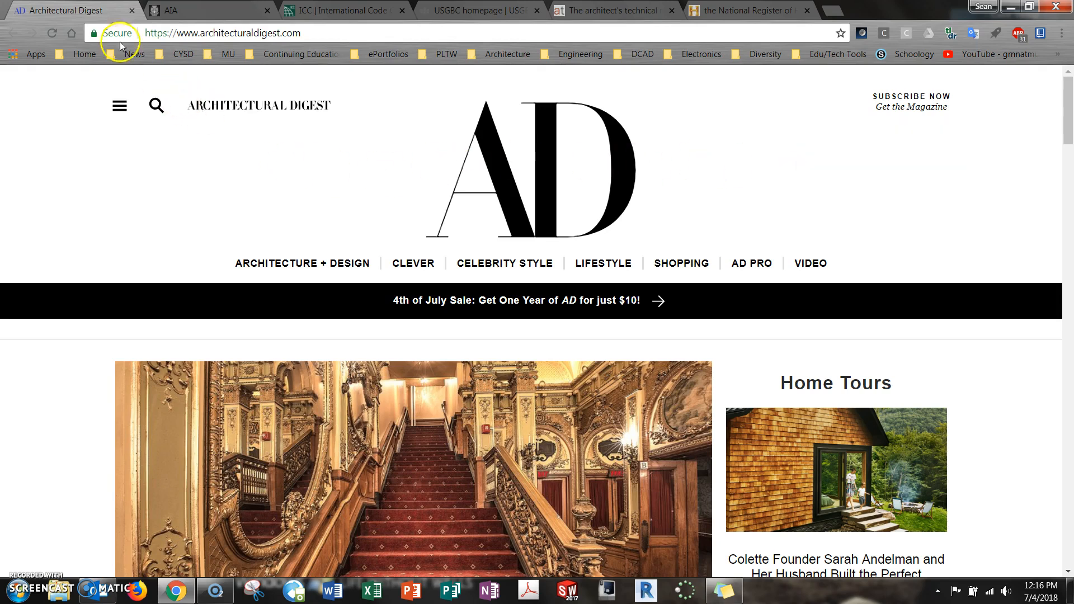
Open cse.google.com in a new browser tab and start adding a new custom search engine
left_click(834, 10)
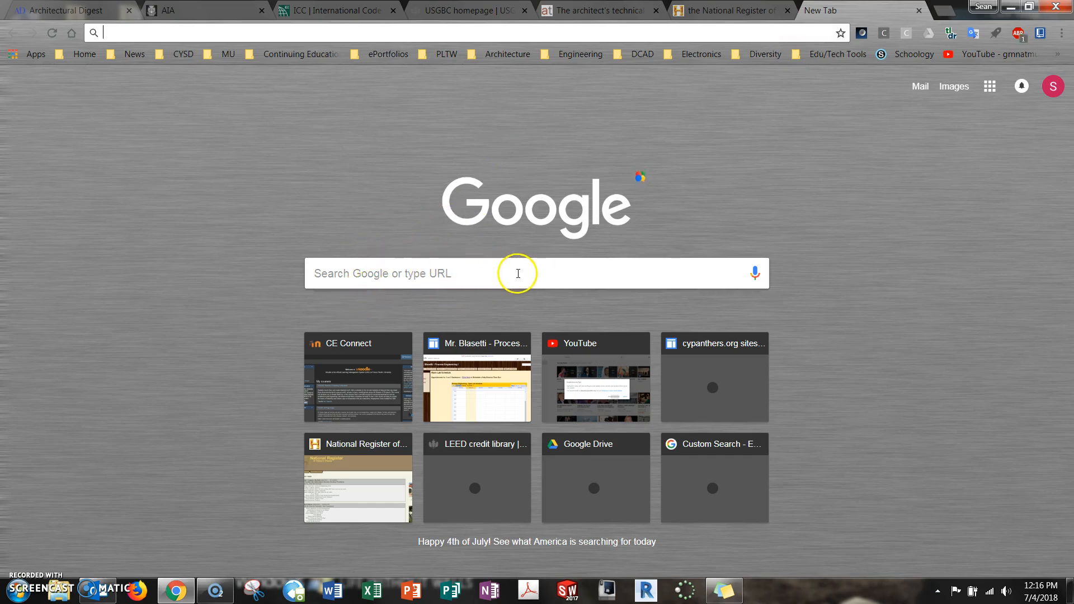
left_click(490, 31)
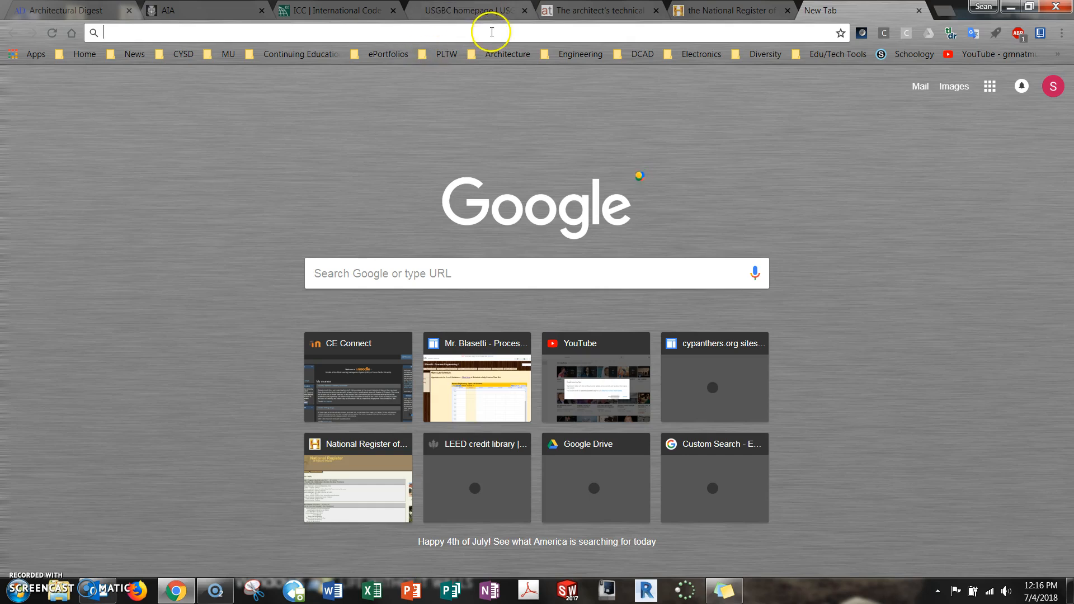
type("c")
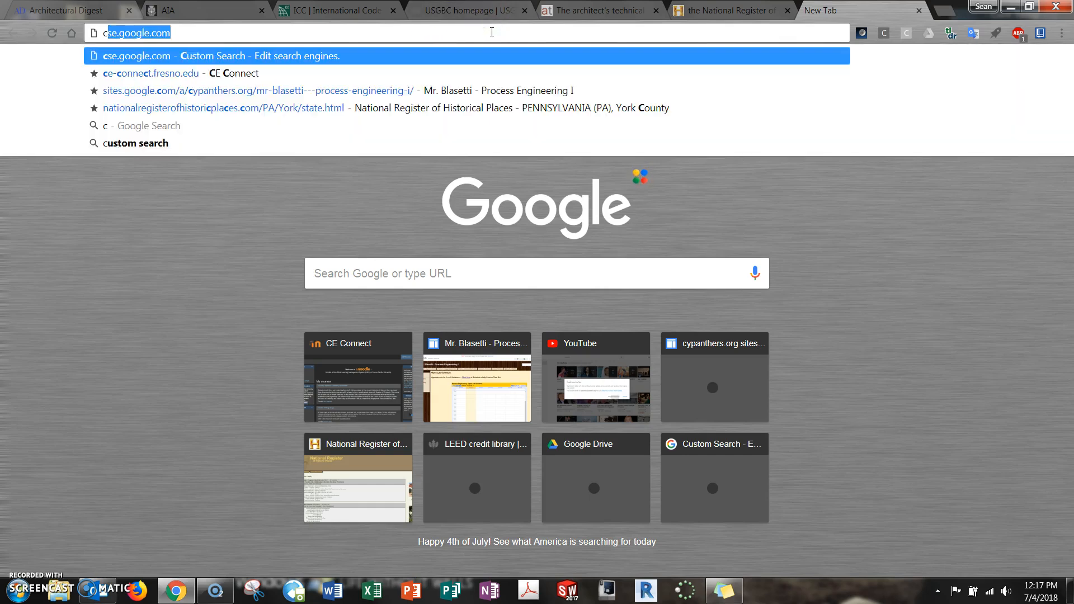
type("se.googl")
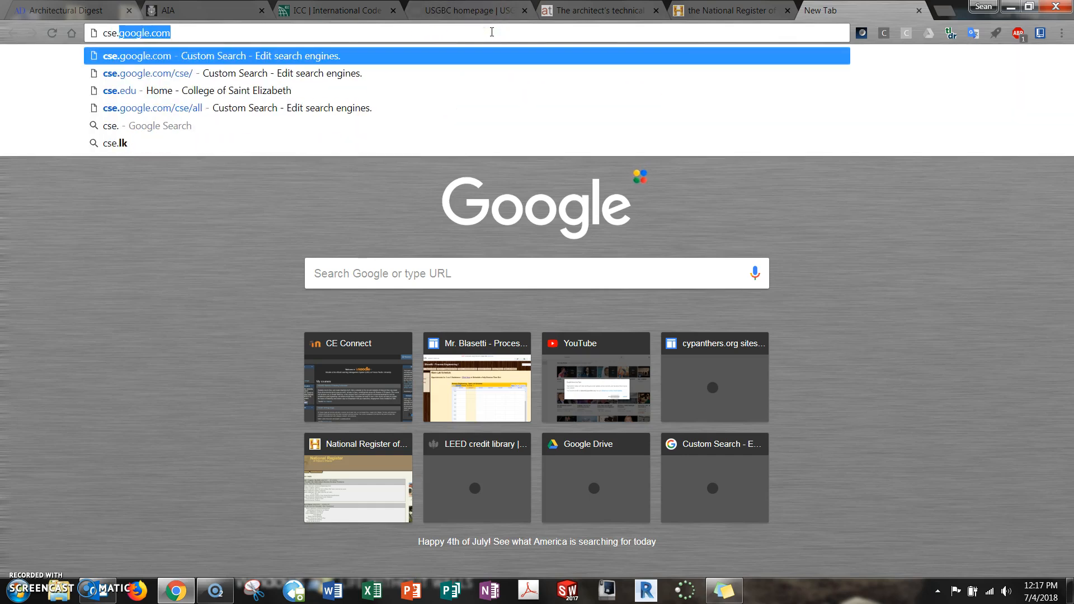
type("e.c")
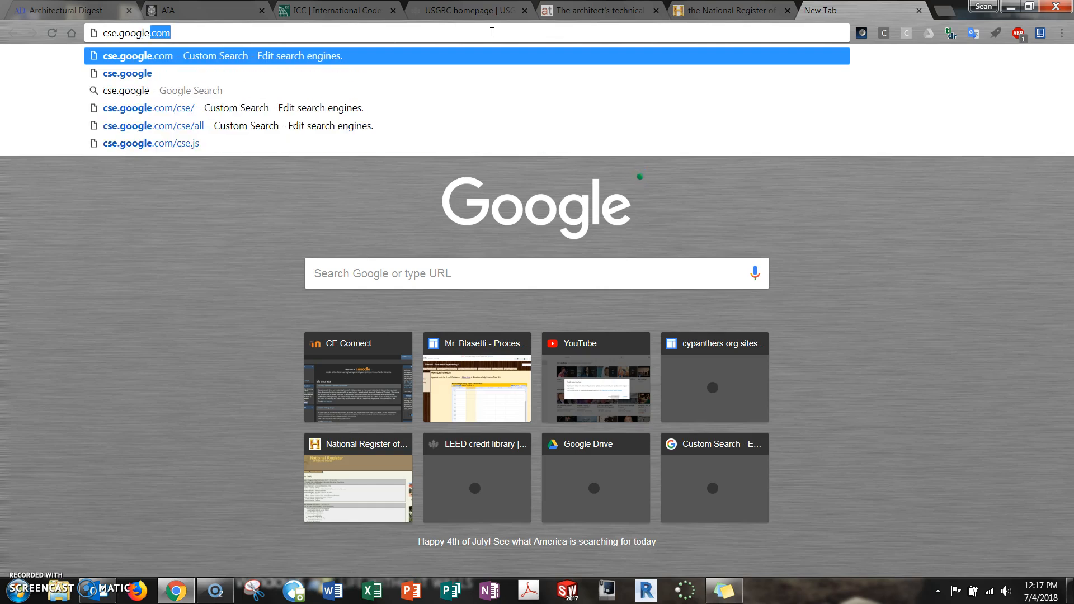
key("Return")
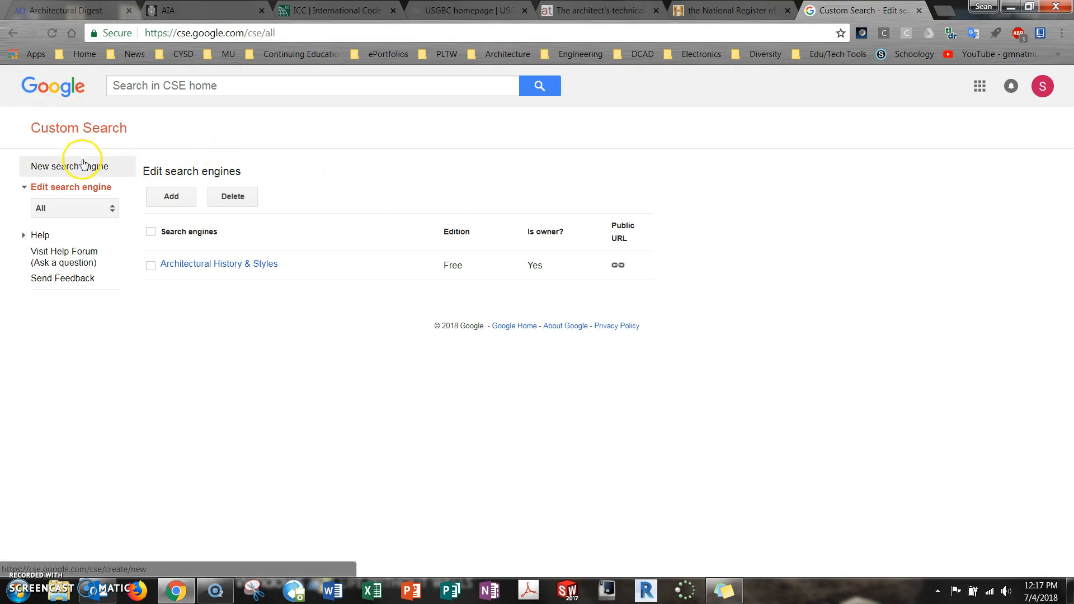
left_click(183, 198)
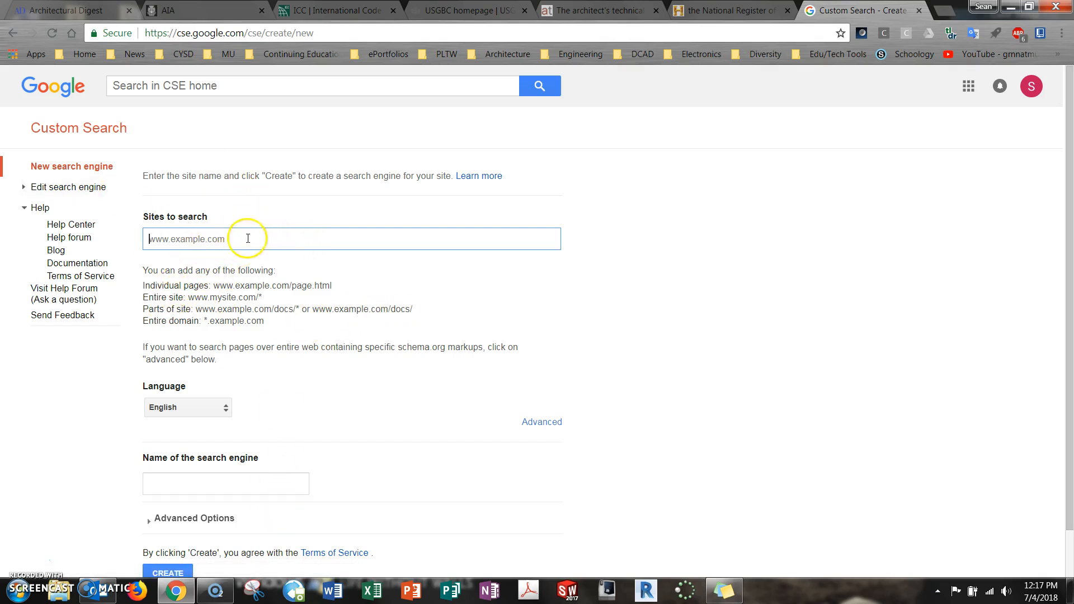
left_click(95, 11)
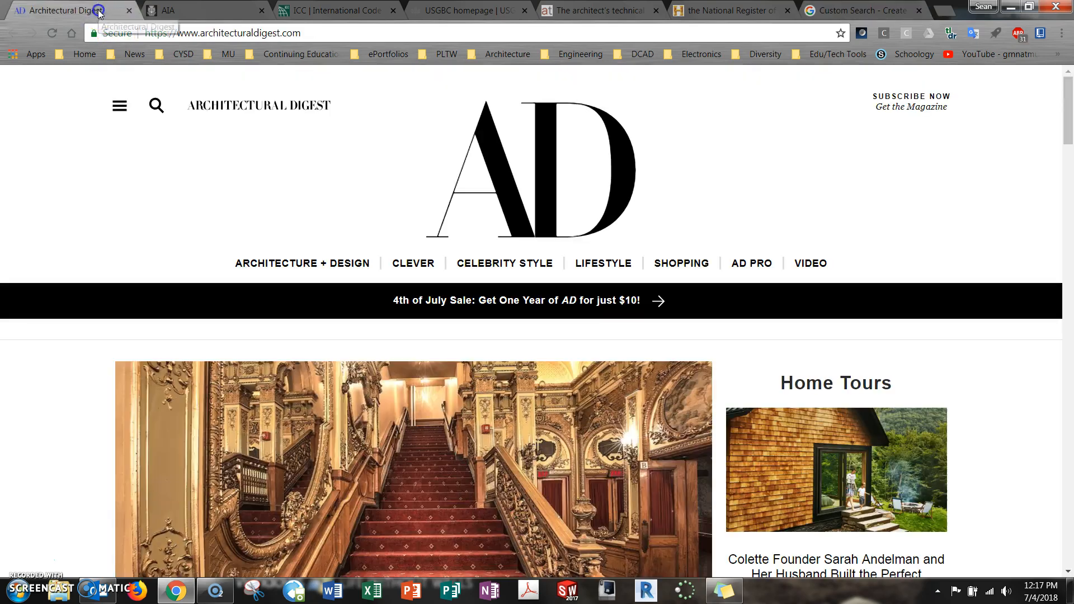
left_click(255, 35)
right_click(296, 32)
left_click(330, 73)
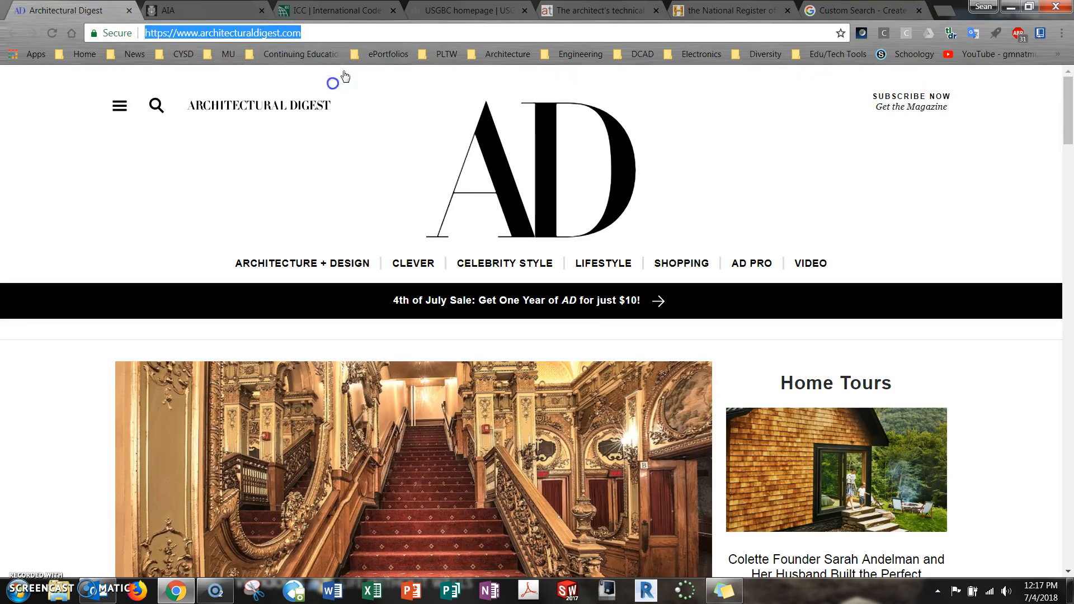
left_click(880, 13)
left_click(284, 240)
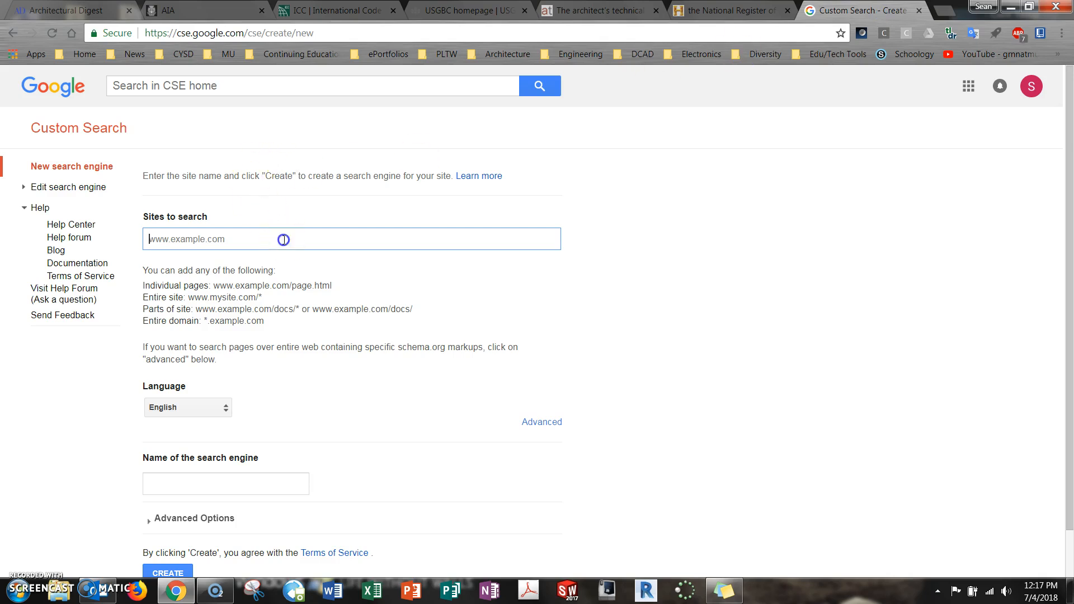
key("ctrl+v")
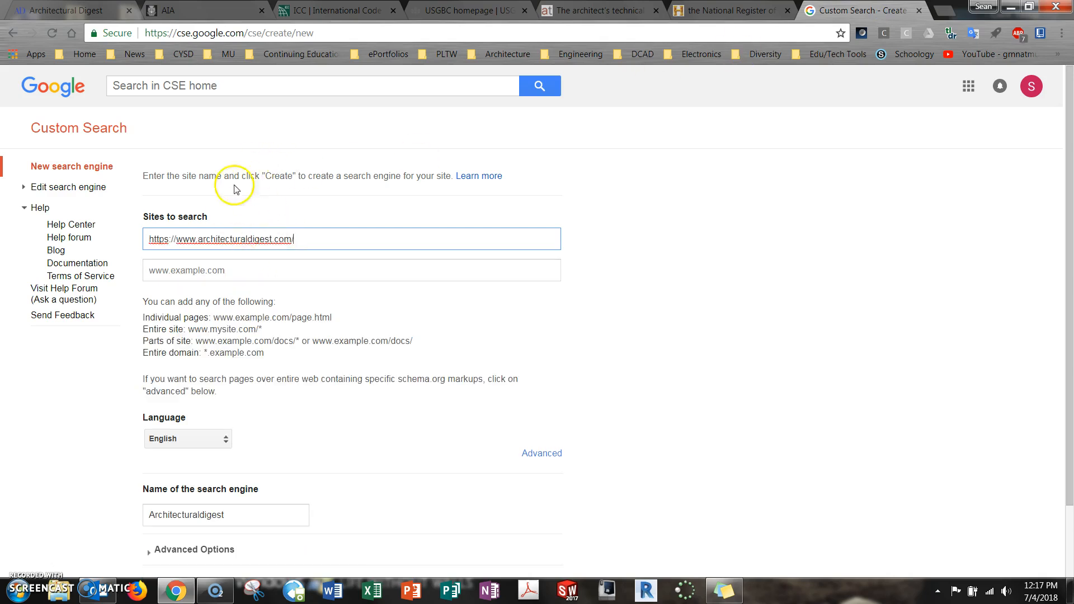
left_click(254, 12)
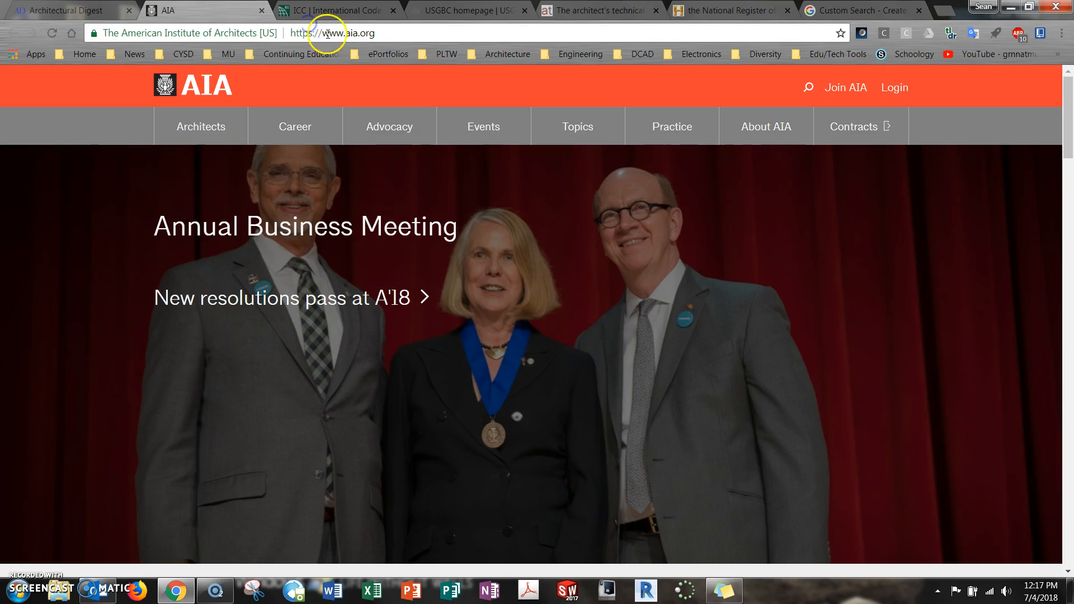
left_click(366, 34)
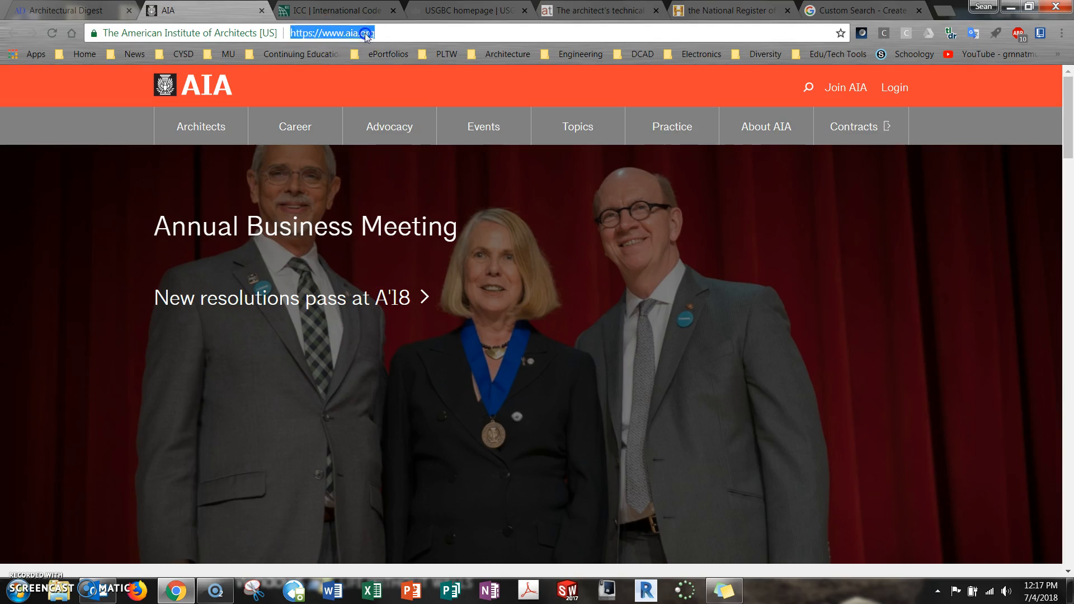
left_click(852, 12)
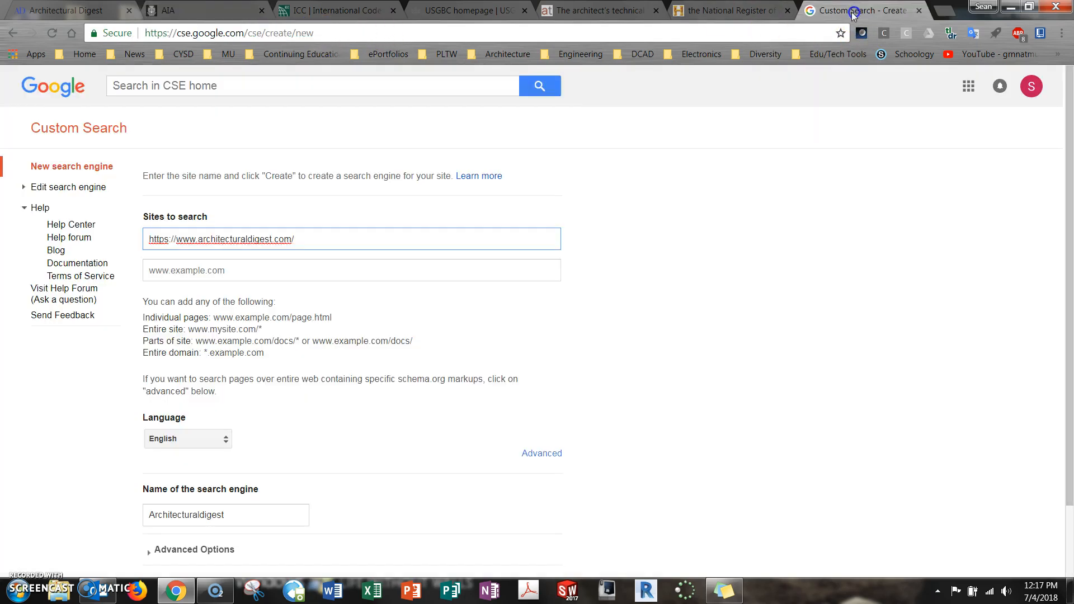
left_click(325, 269)
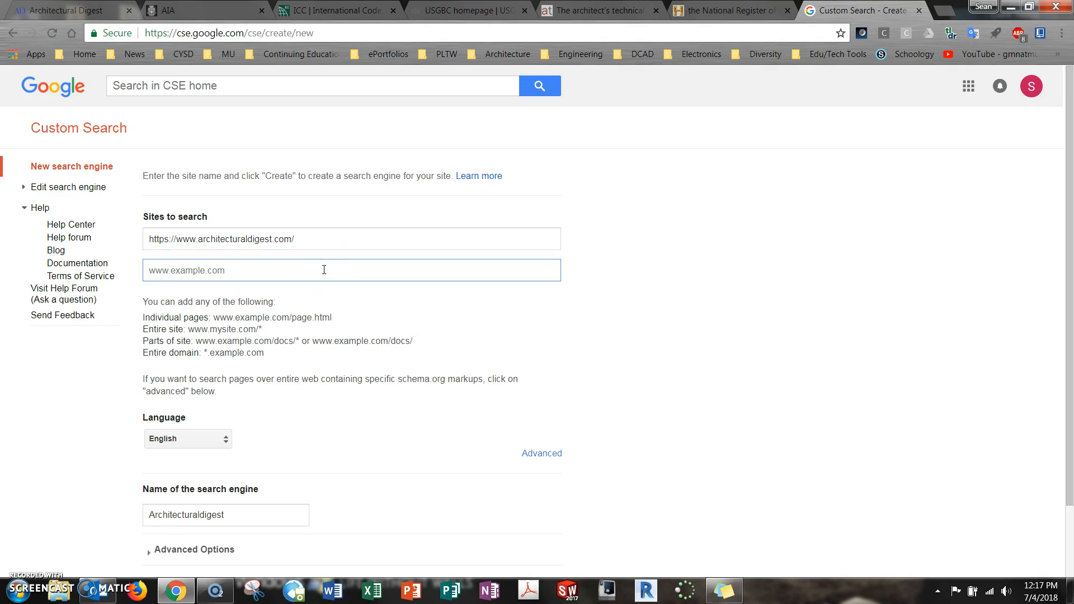
key("ctrl+v")
left_click(366, 12)
left_click(360, 31)
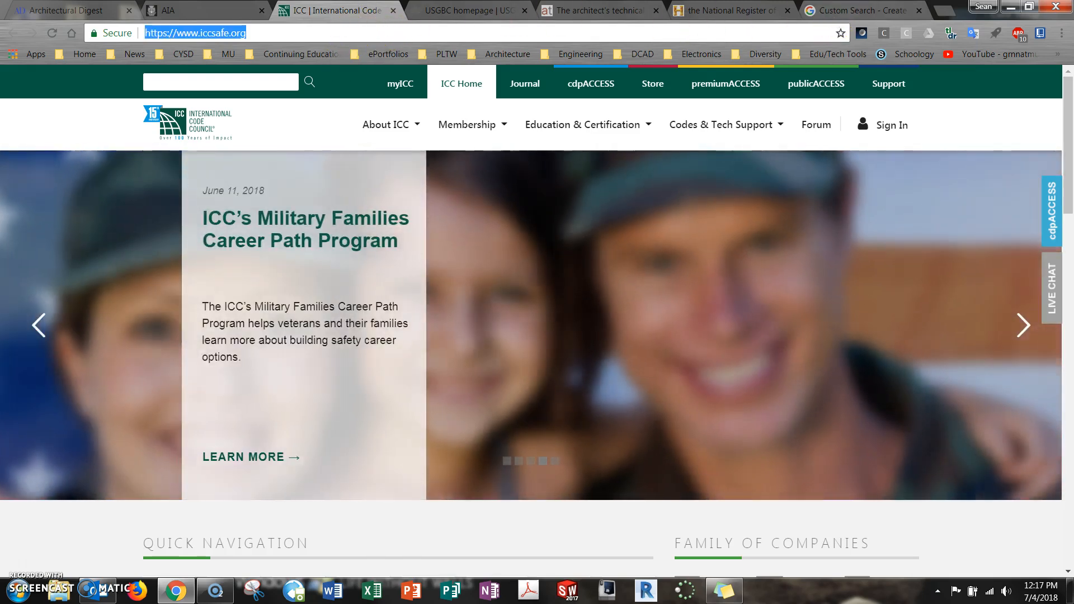
left_click(856, 10)
left_click(271, 304)
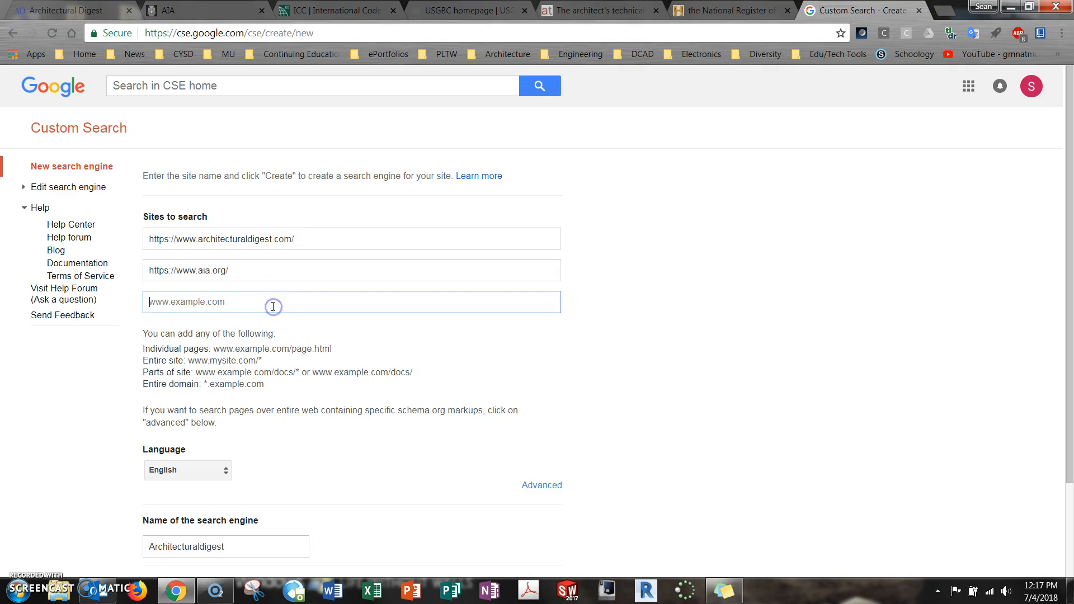
key("ctrl+v")
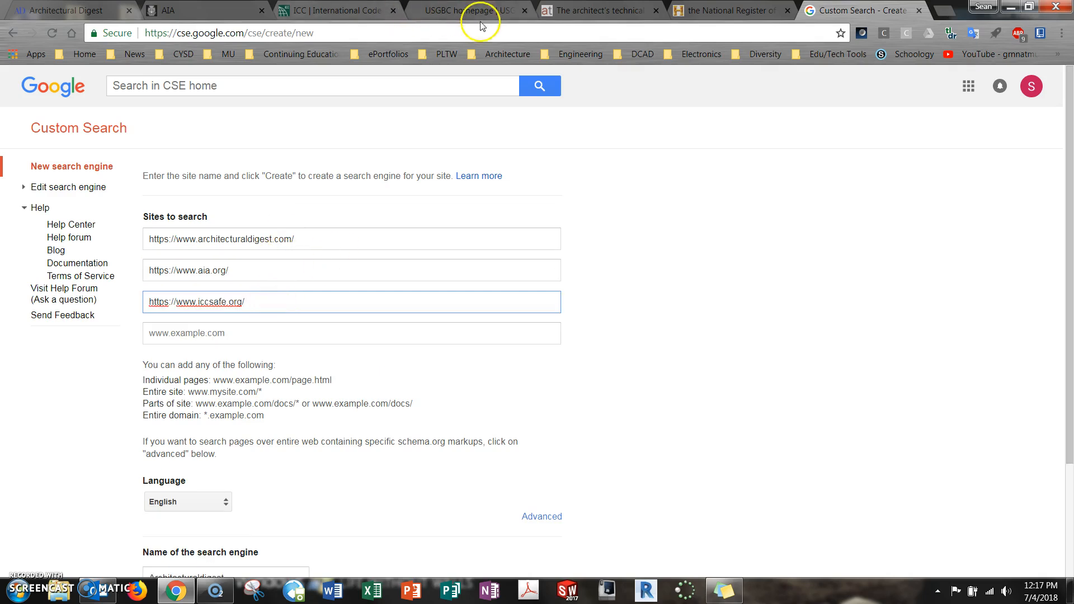
left_click(479, 10)
left_click(302, 31)
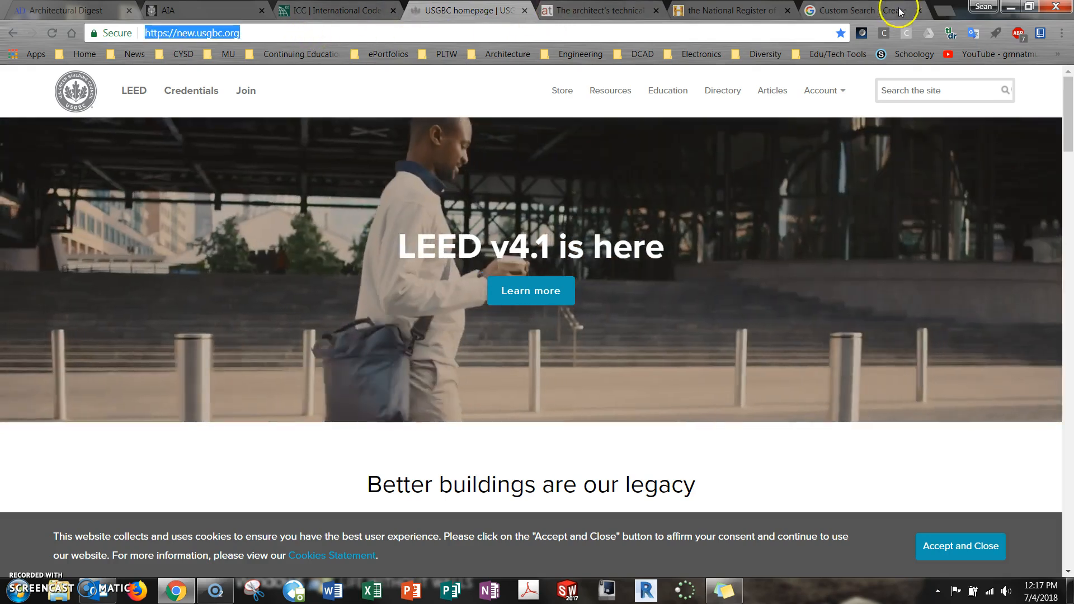
left_click(895, 8)
left_click(238, 332)
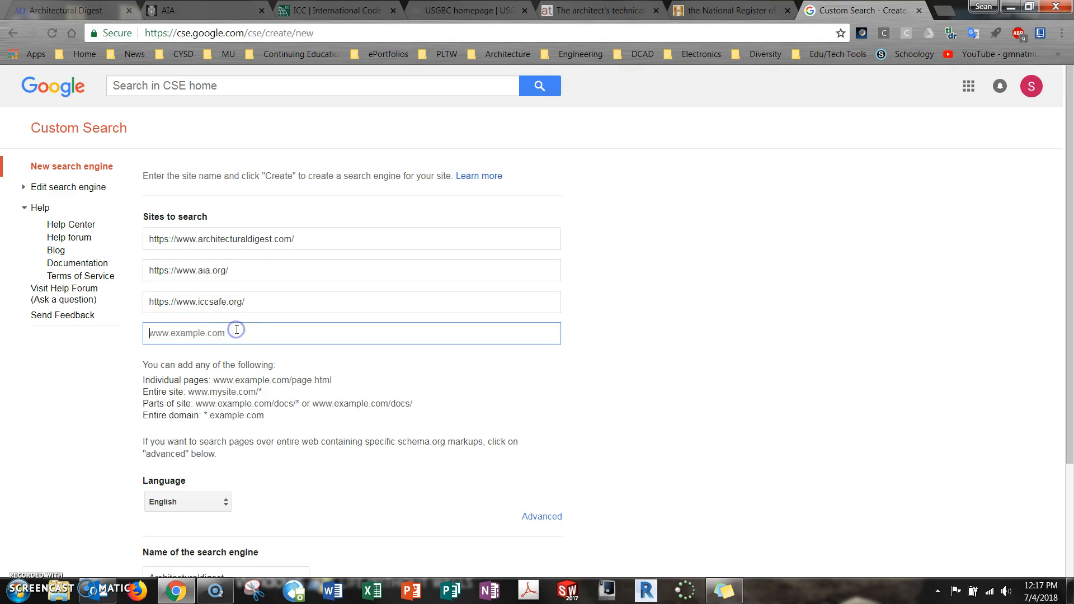
key("ctrl+v")
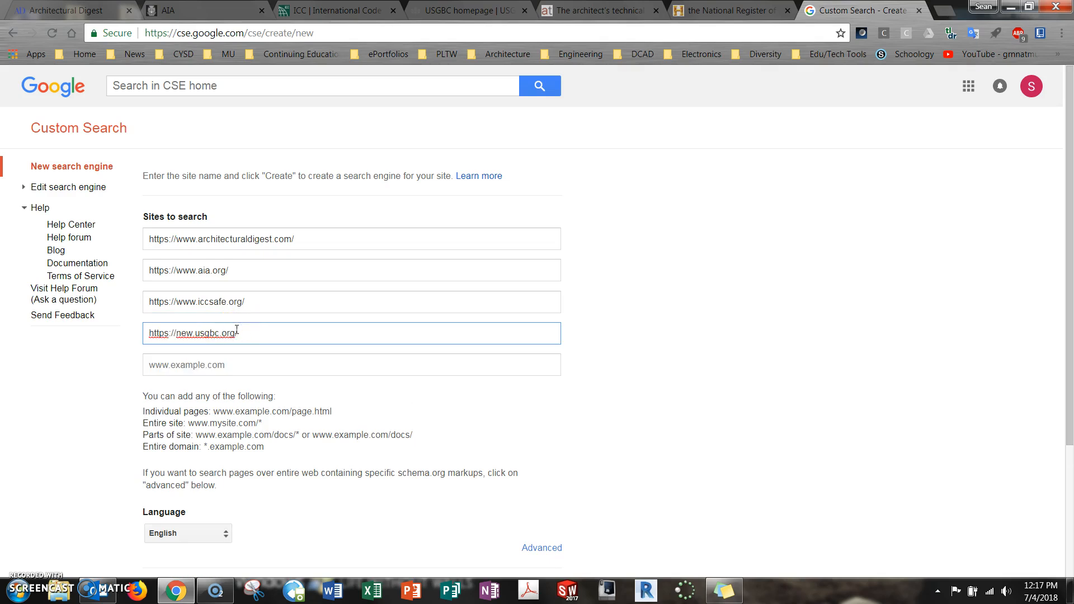
left_click(612, 9)
left_click(301, 33)
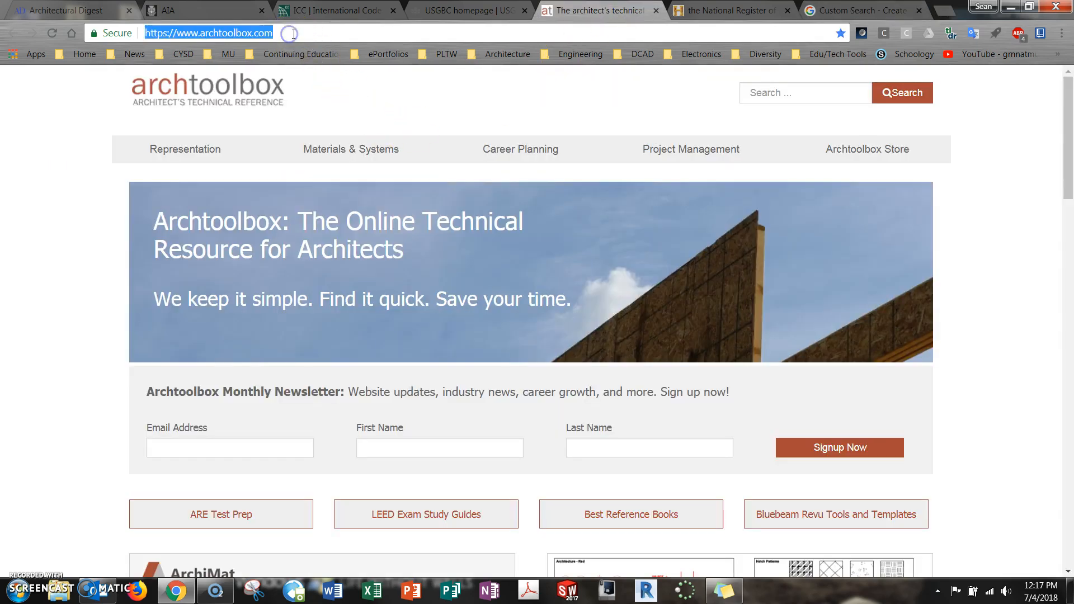
left_click(881, 10)
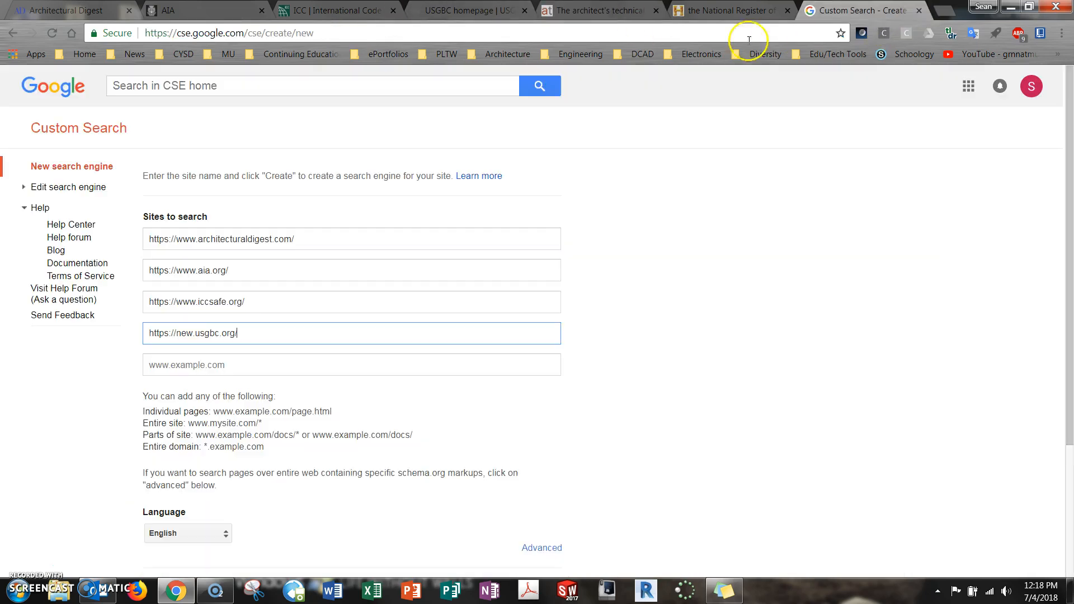
left_click(317, 359)
key("ctrl+v")
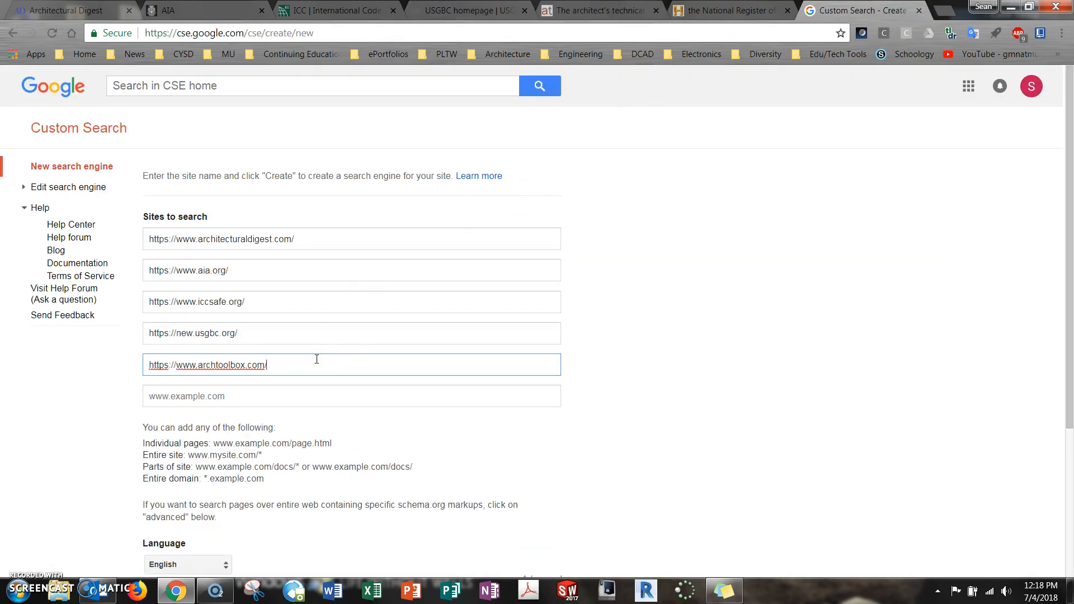
left_click(789, 15)
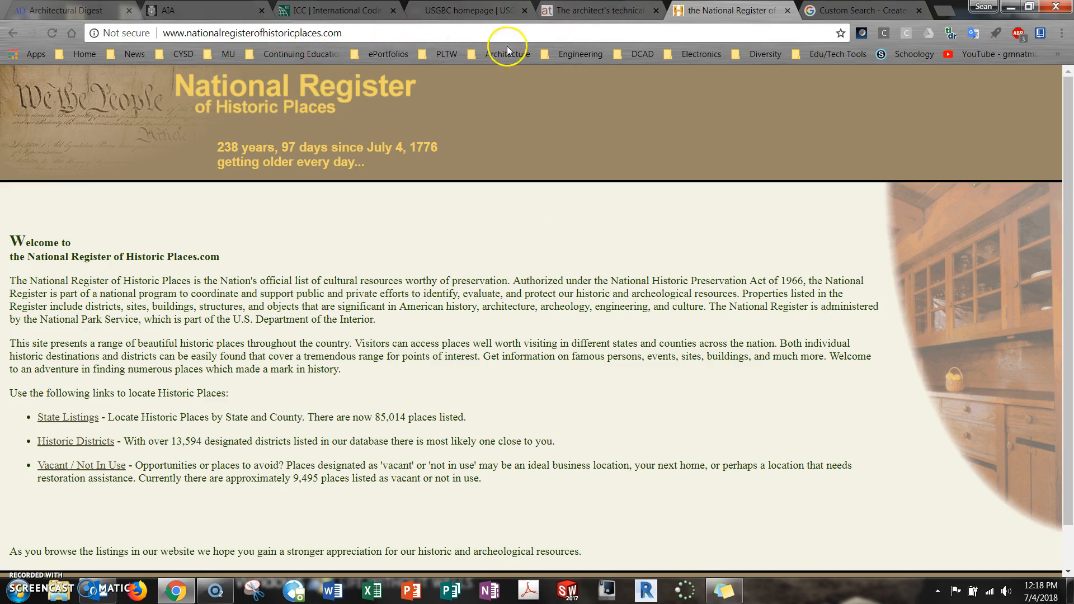
left_click(182, 26)
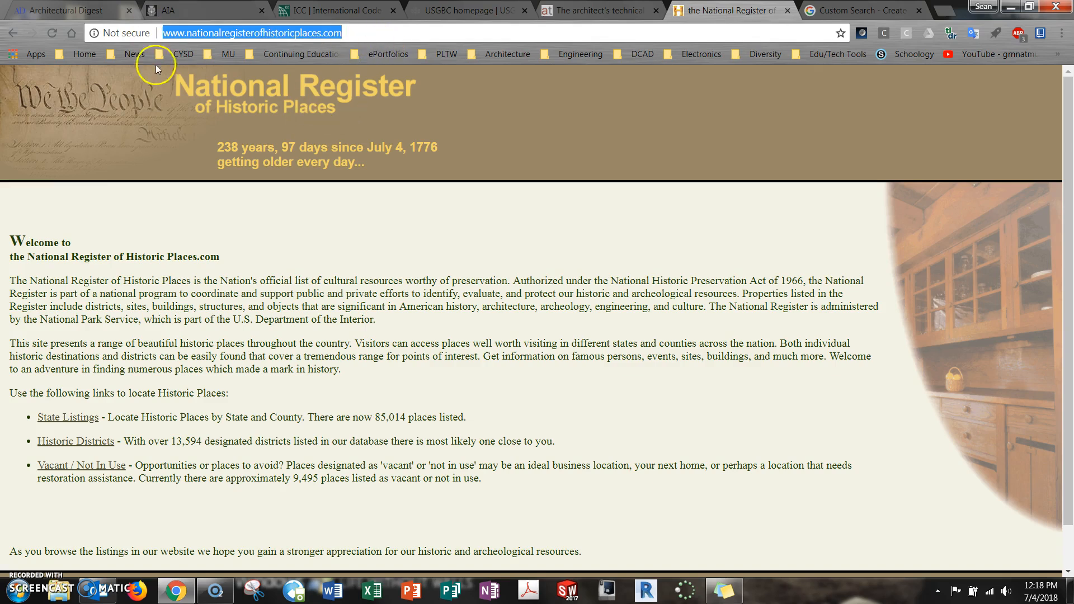
left_click(867, 11)
left_click(252, 394)
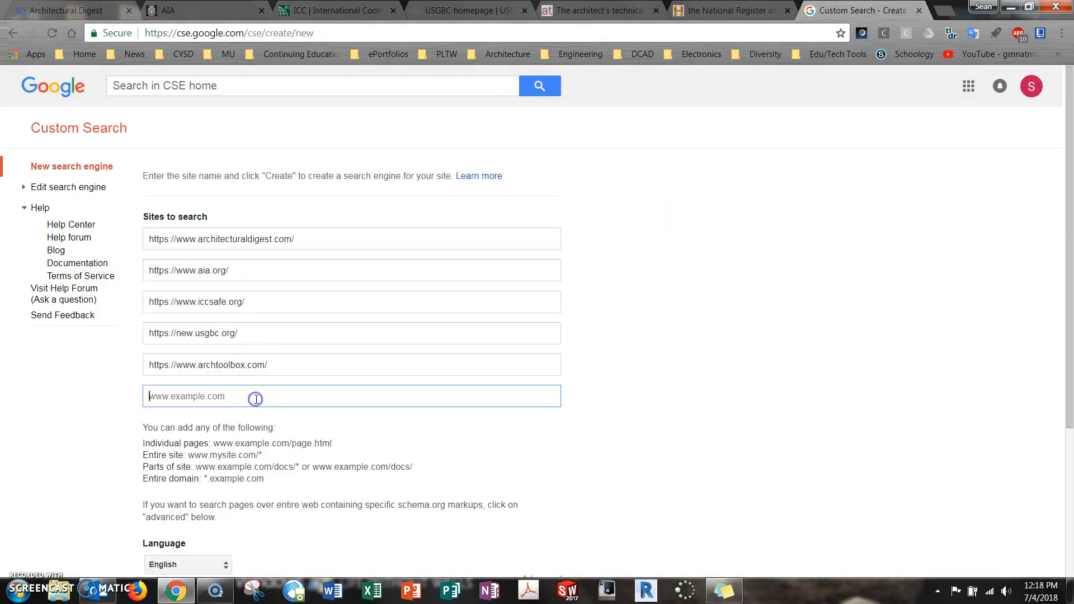
key("ctrl+v")
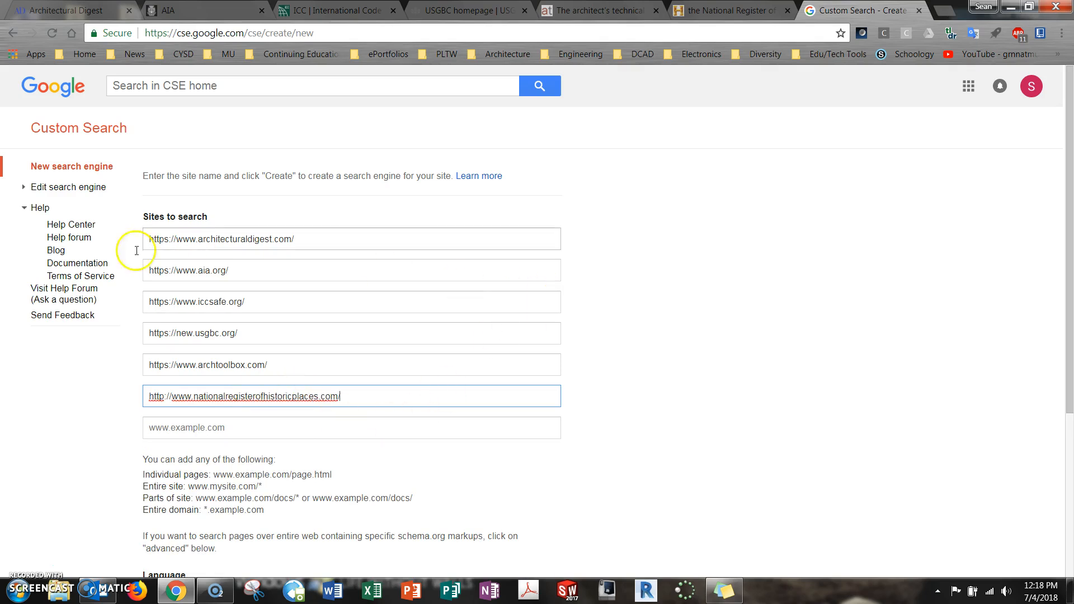
Replace the suggested name of the new search engine with "Architectural Research"
scroll(696, 339, "down", 2)
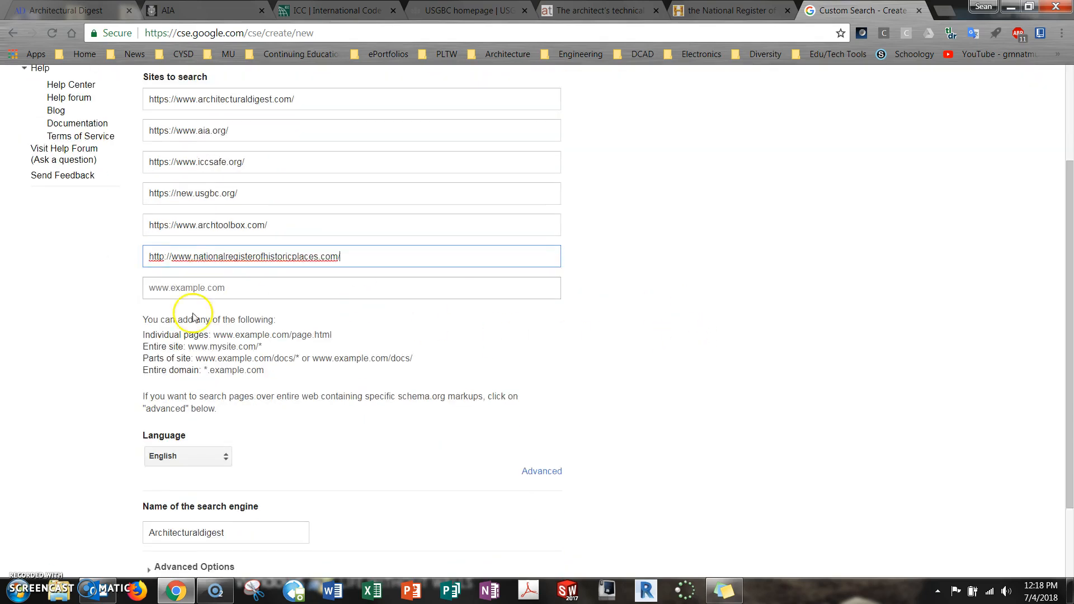
scroll(240, 486, "down", 2)
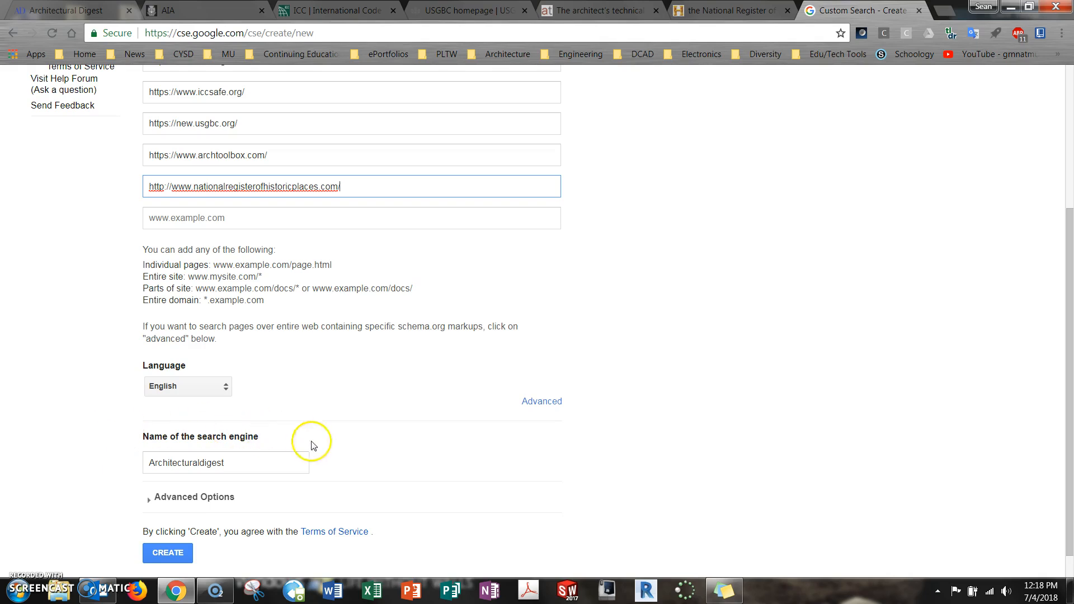
scroll(271, 440, "down", 1)
left_click(245, 426)
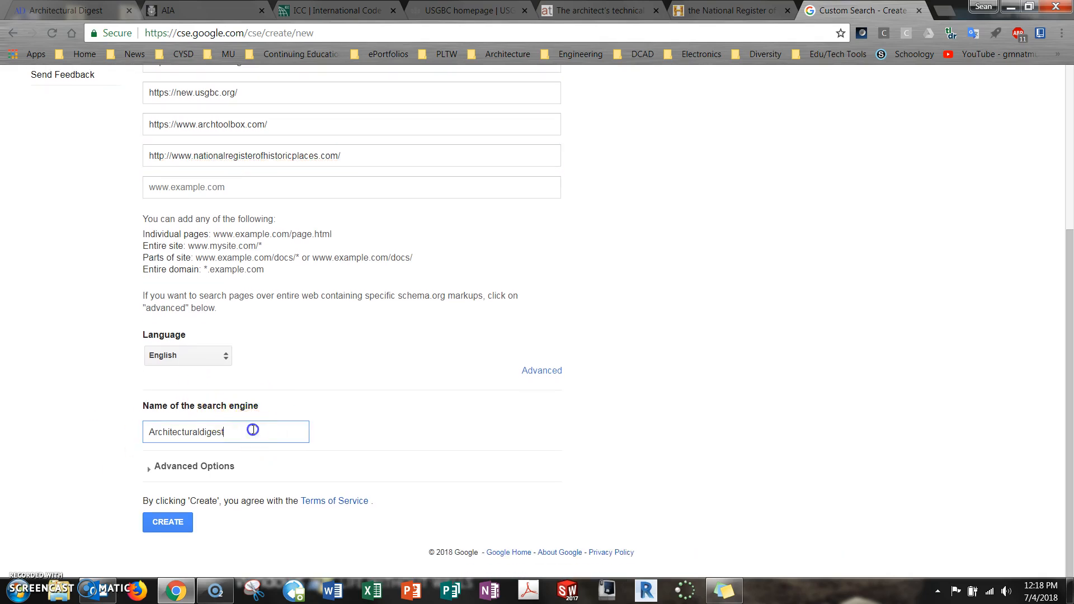
double_click(260, 429)
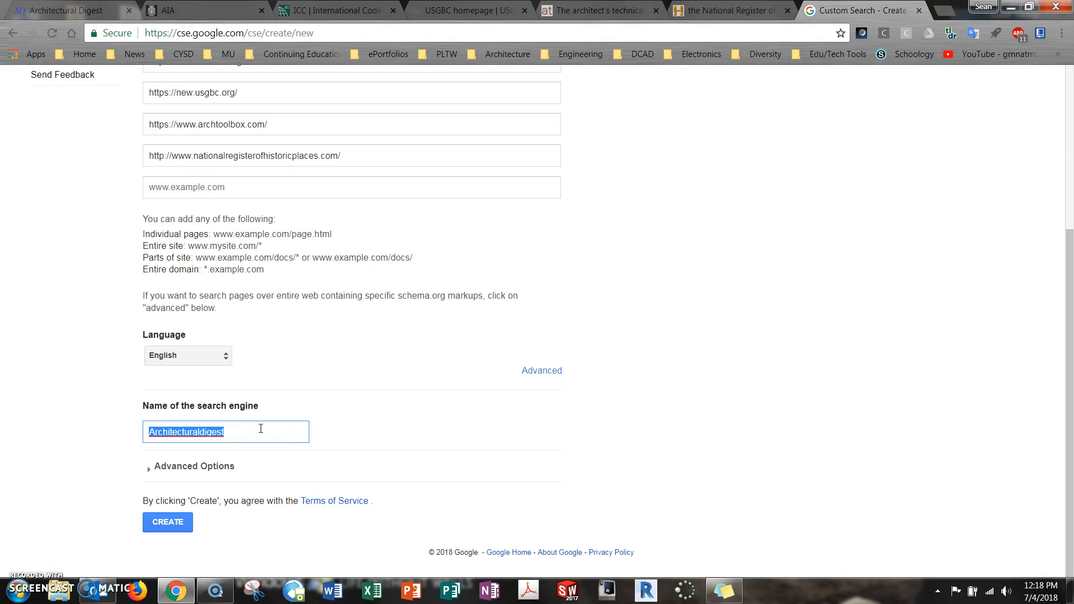
type("Arch")
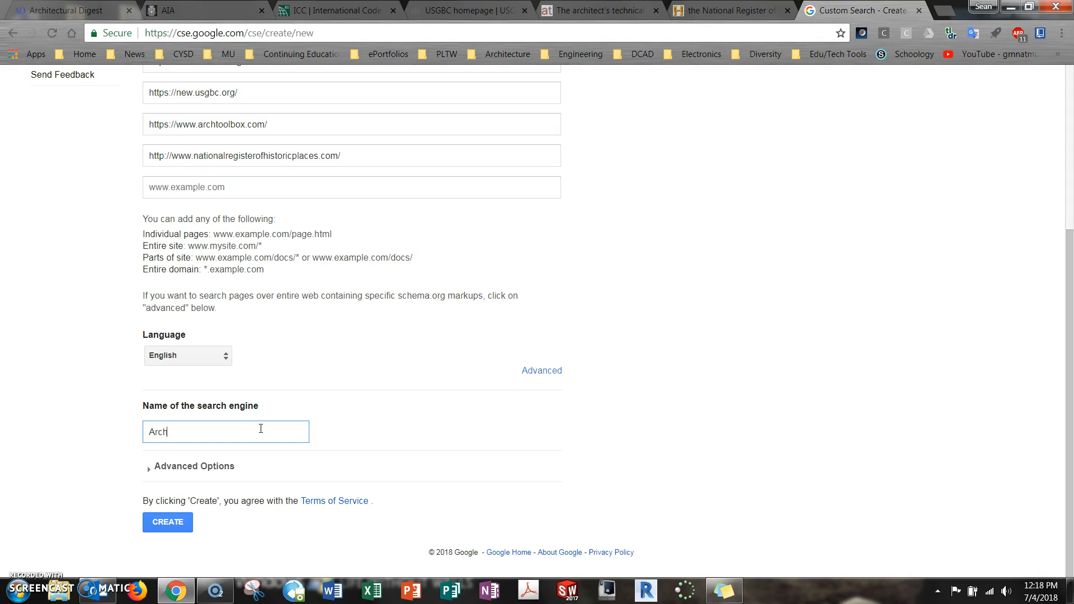
type("itectural Rese")
Expand the new engine's advanced settings and review the Schema.org type restriction and search engine encoding options
left_click(156, 466)
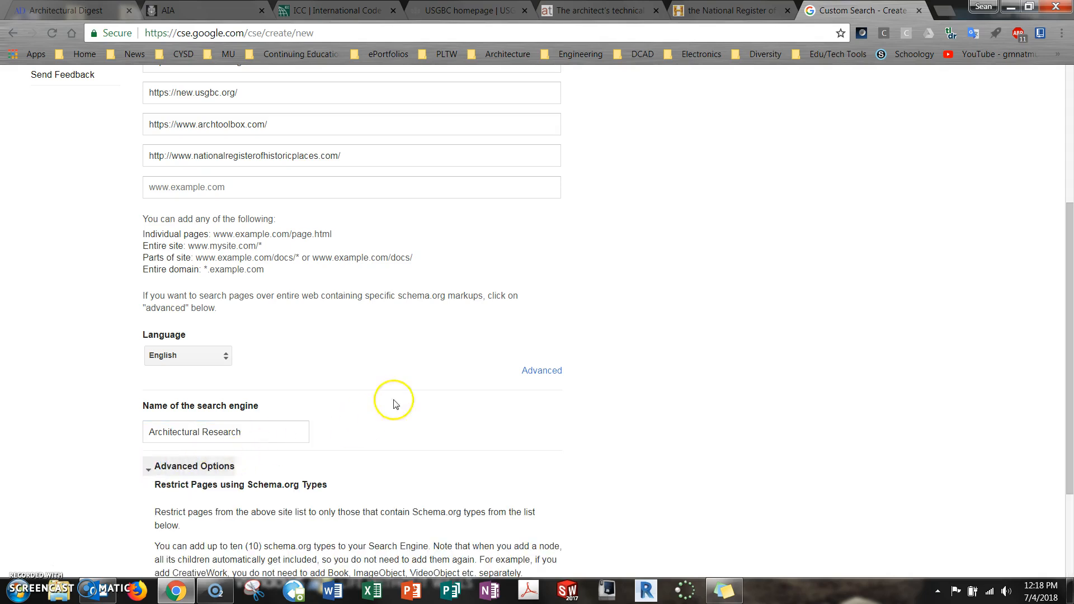
scroll(403, 398, "down", 3)
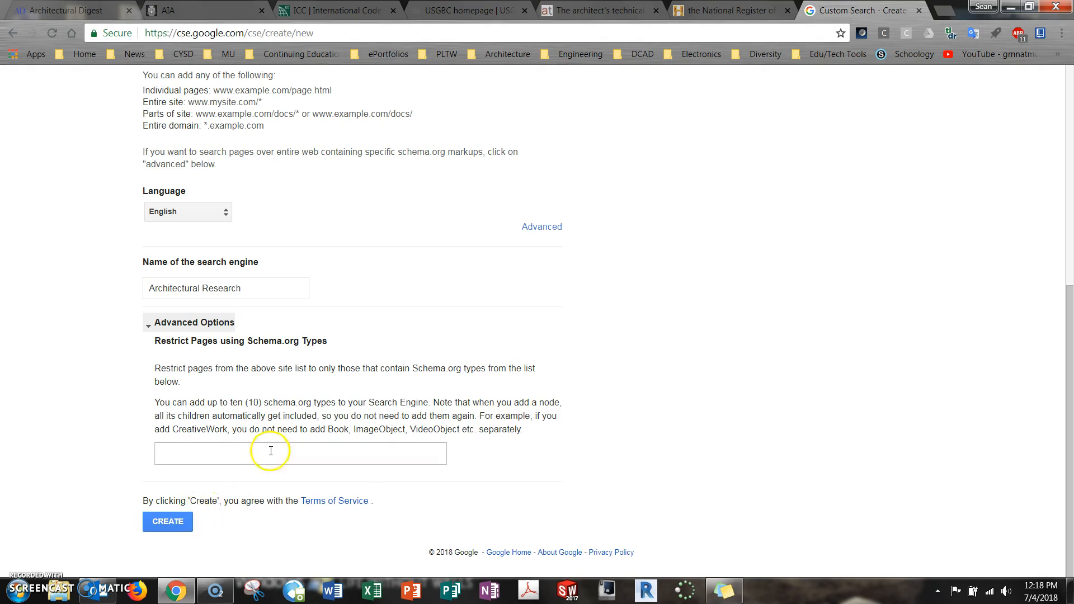
left_click(556, 228)
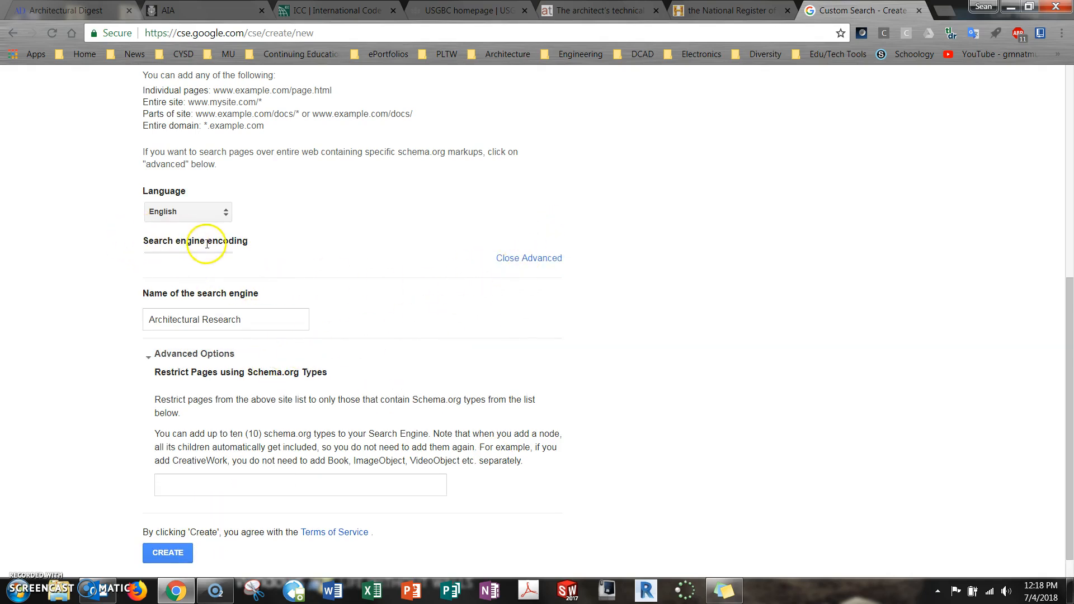
scroll(427, 462, "down", 1)
scroll(423, 477, "up", 2)
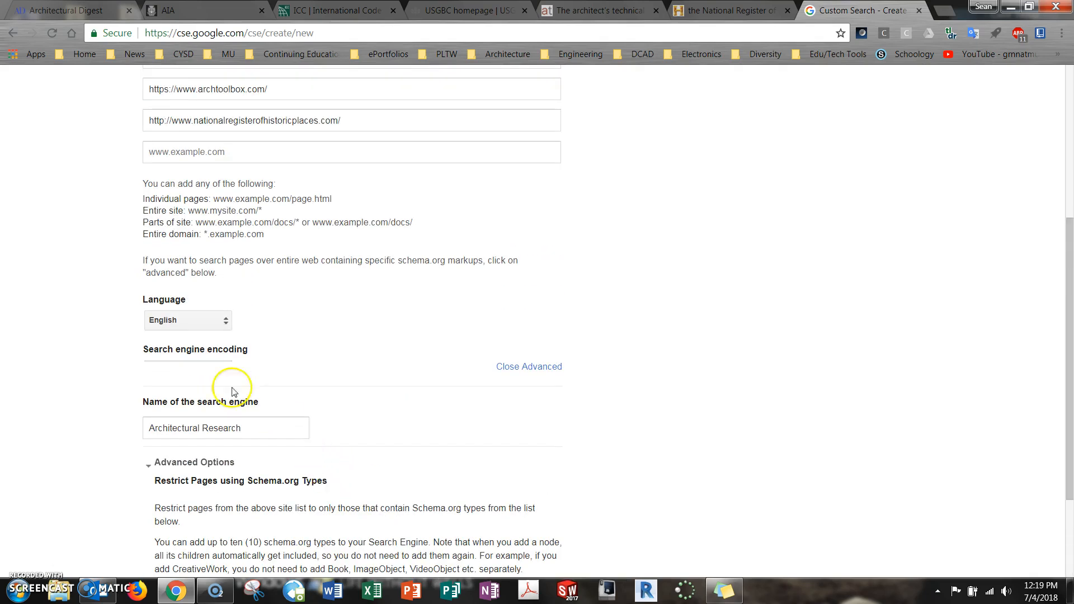
scroll(216, 324, "up", 5)
scroll(263, 381, "down", 8)
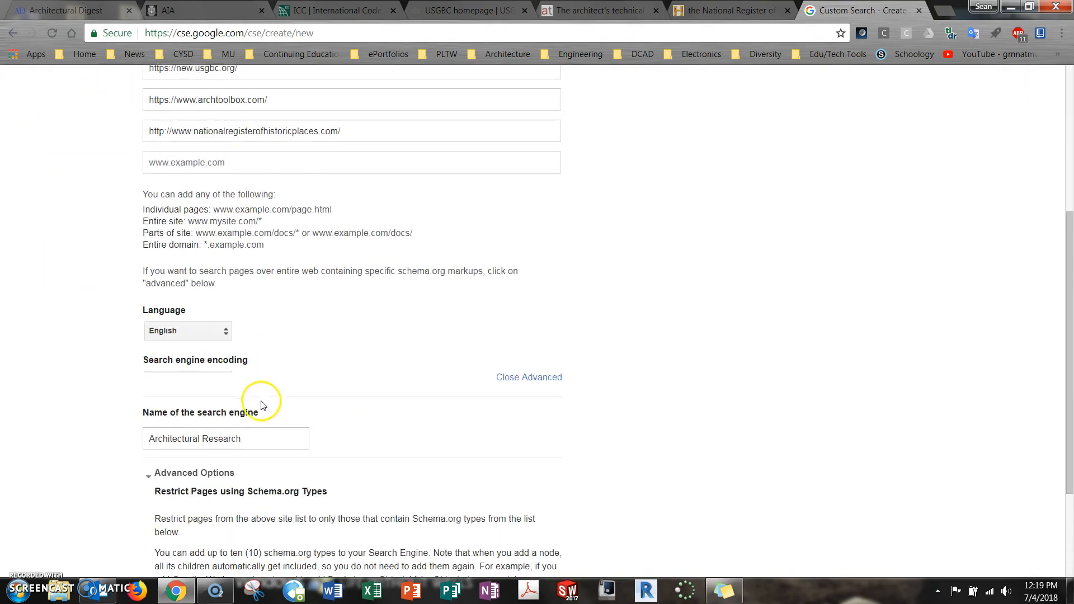
Create the search engine and open the setup page of Architectural Research from the list of search engines
left_click(167, 521)
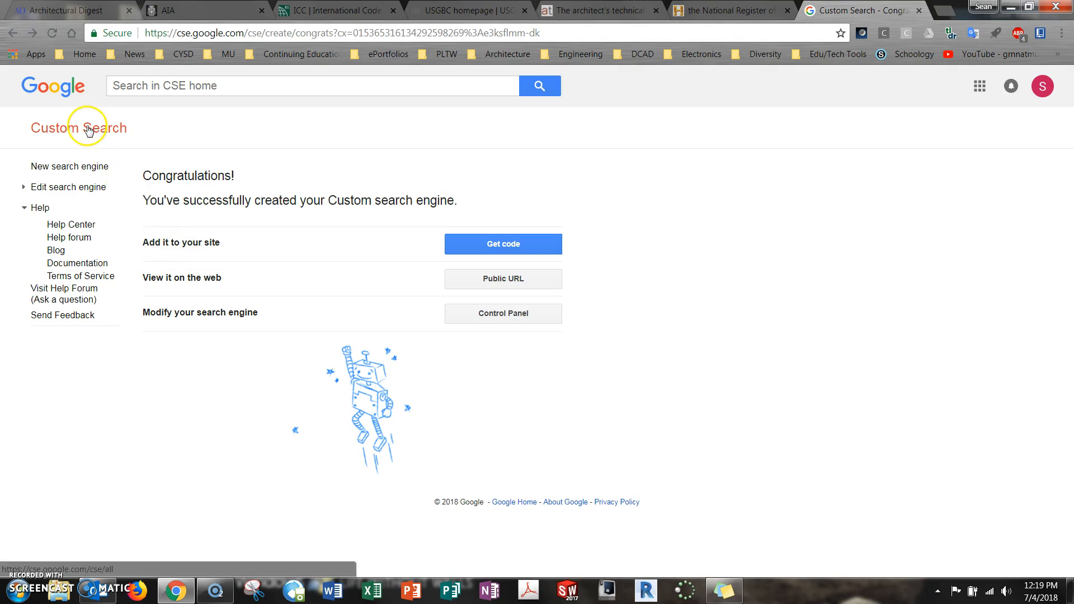
left_click(112, 130)
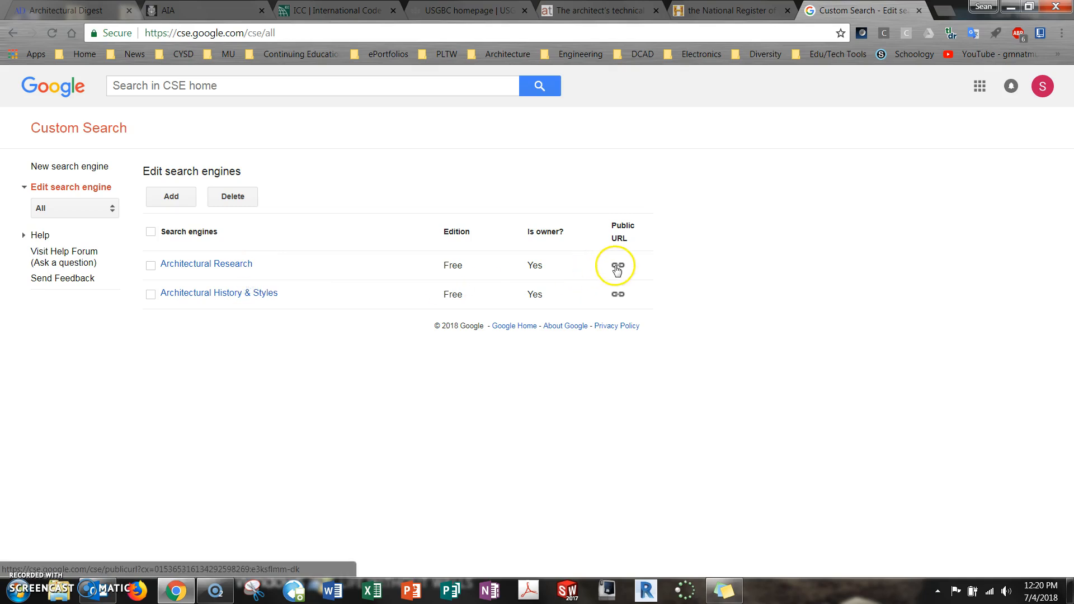
left_click(235, 265)
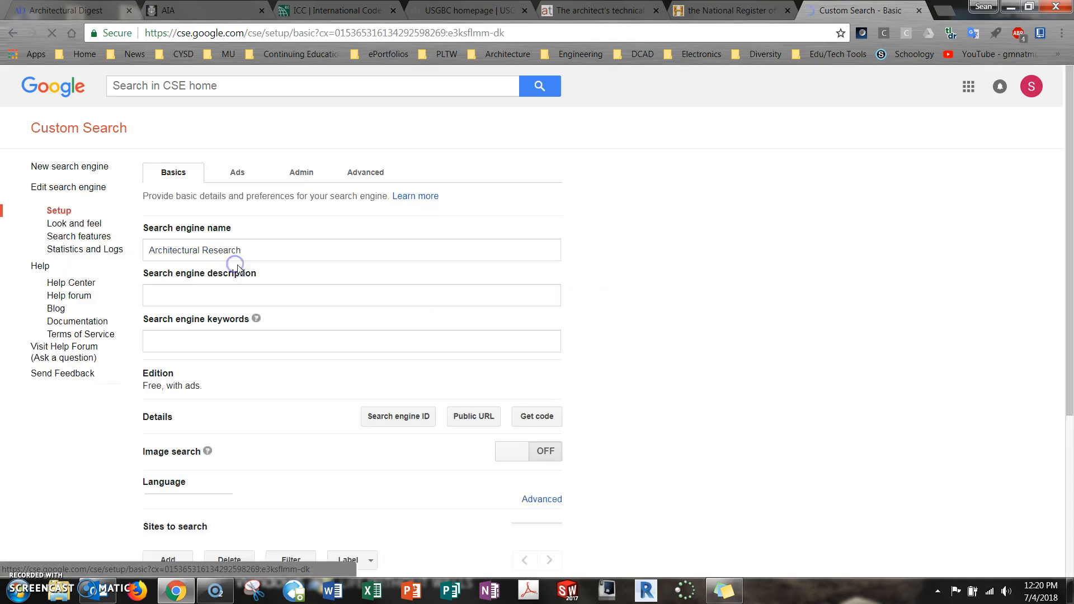
Review the engine's basic setup, including its description, keywords, image search, language and list of sites to search
scroll(528, 313, "down", 1)
scroll(529, 314, "down", 3)
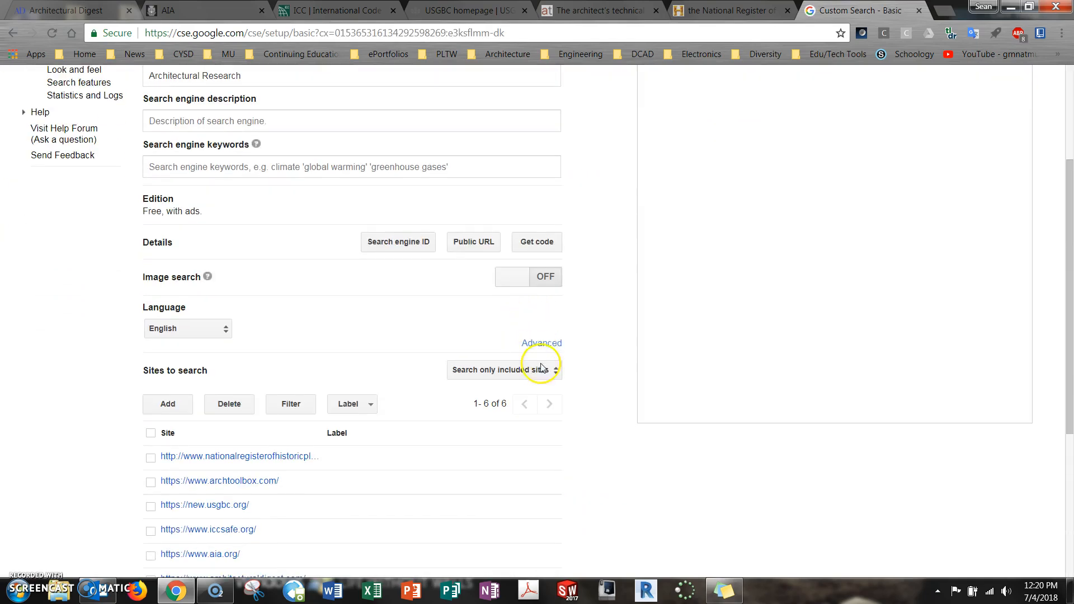
scroll(548, 398, "up", 4)
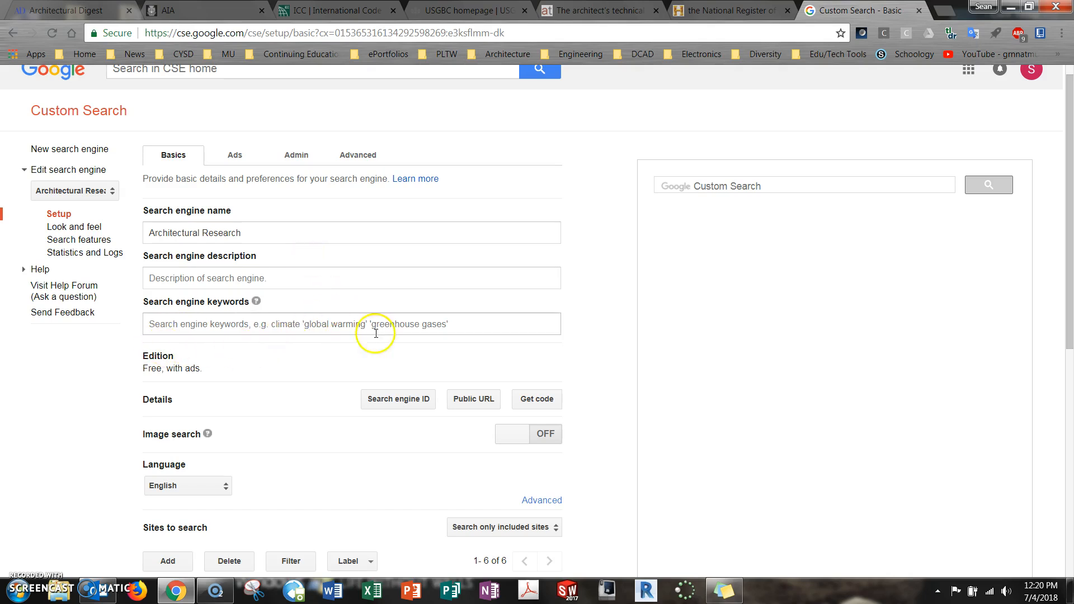
scroll(402, 341, "down", 2)
scroll(206, 355, "down", 1)
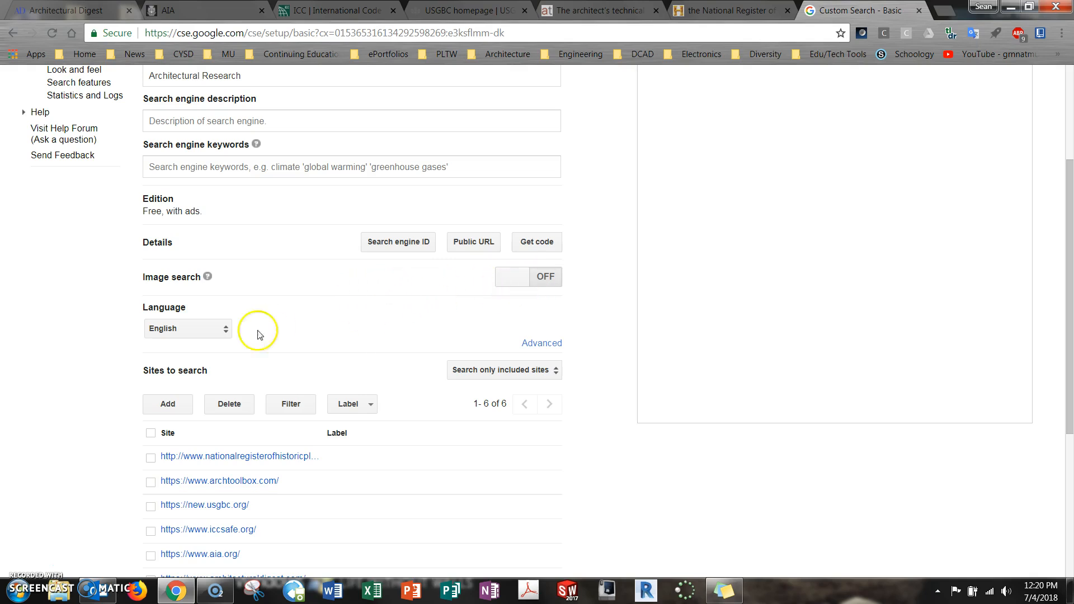
scroll(319, 348, "down", 3)
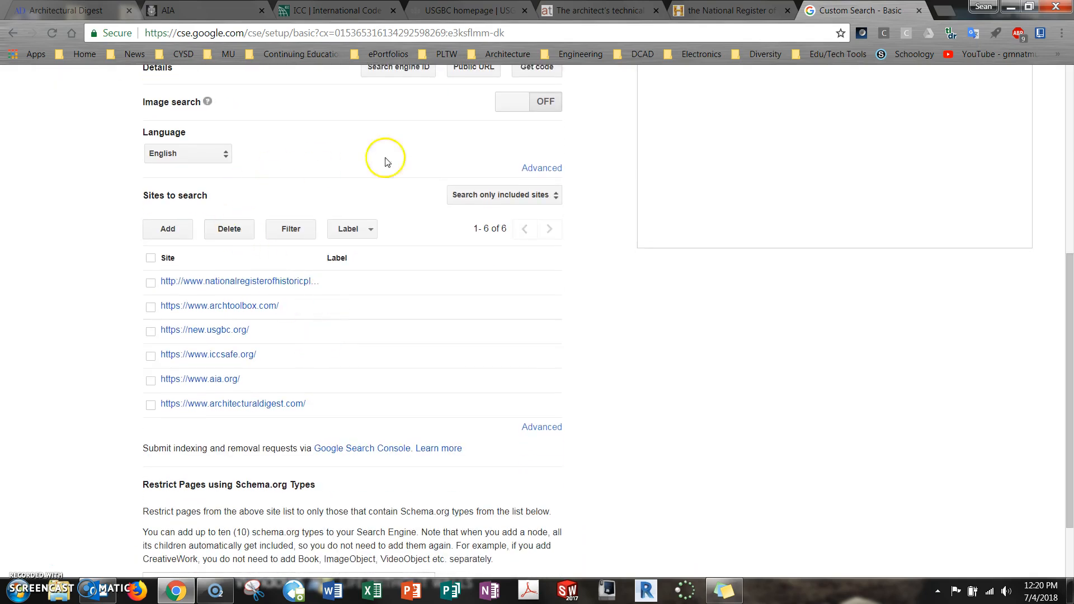
Inspect the advanced encoding setting, the sites to exclude and the Schema.org restriction on the engine's setup page
left_click(552, 170)
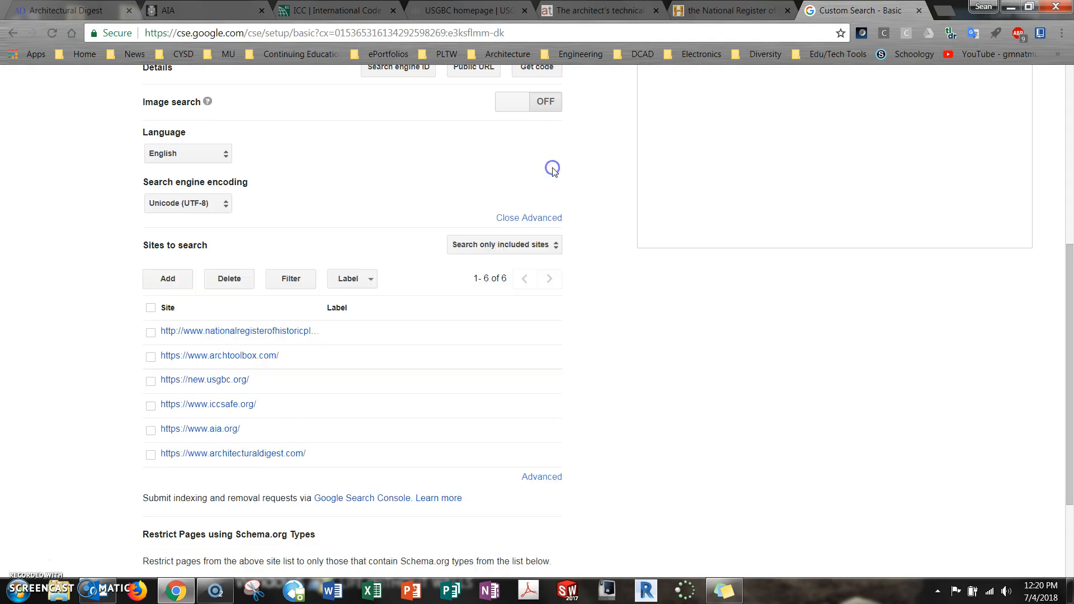
left_click(542, 220)
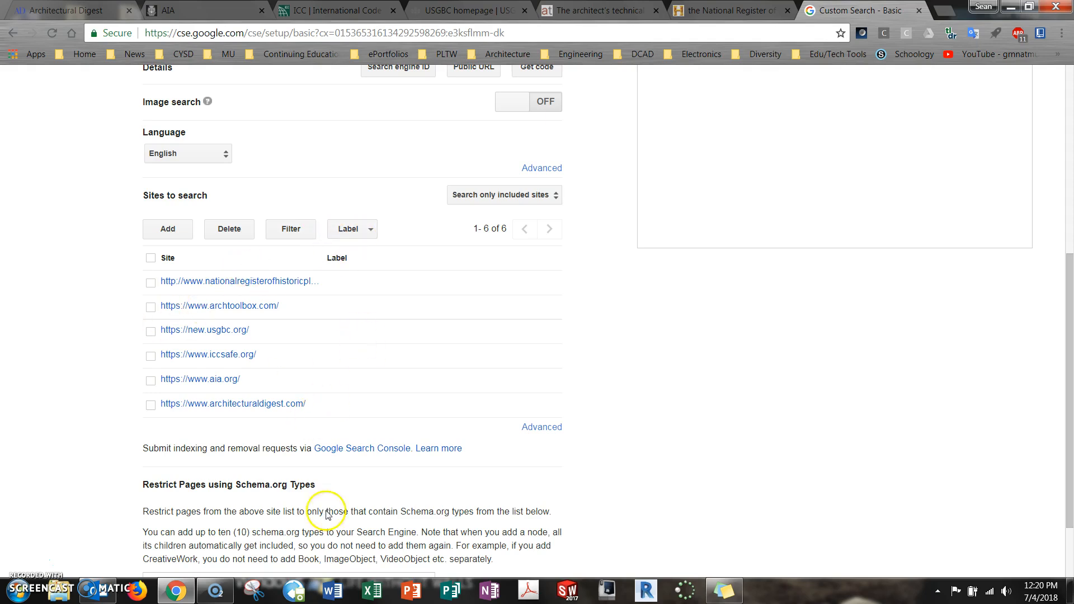
scroll(628, 334, "down", 2)
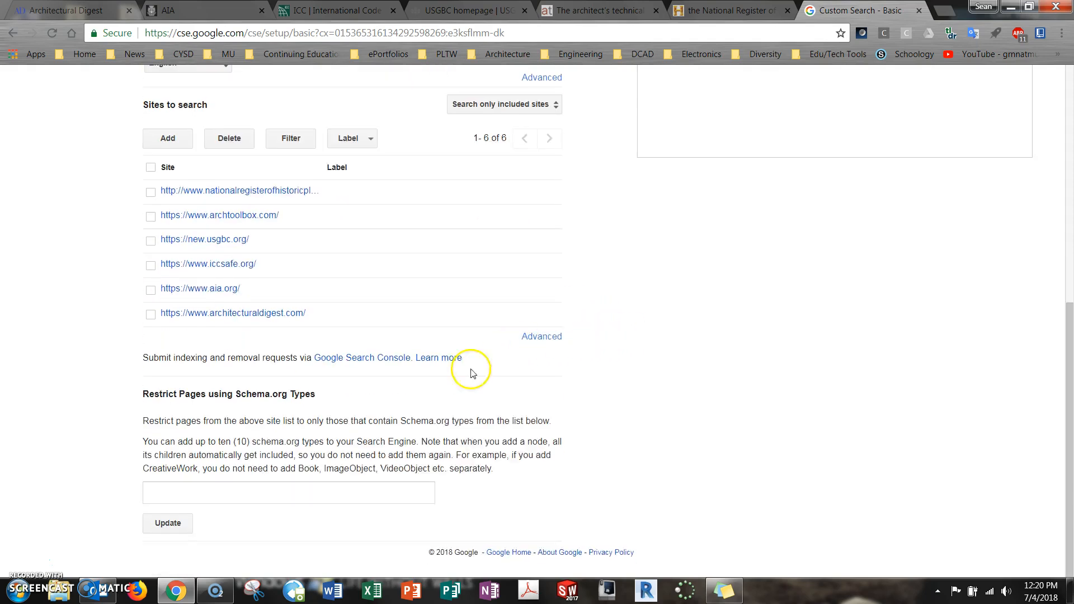
left_click(542, 337)
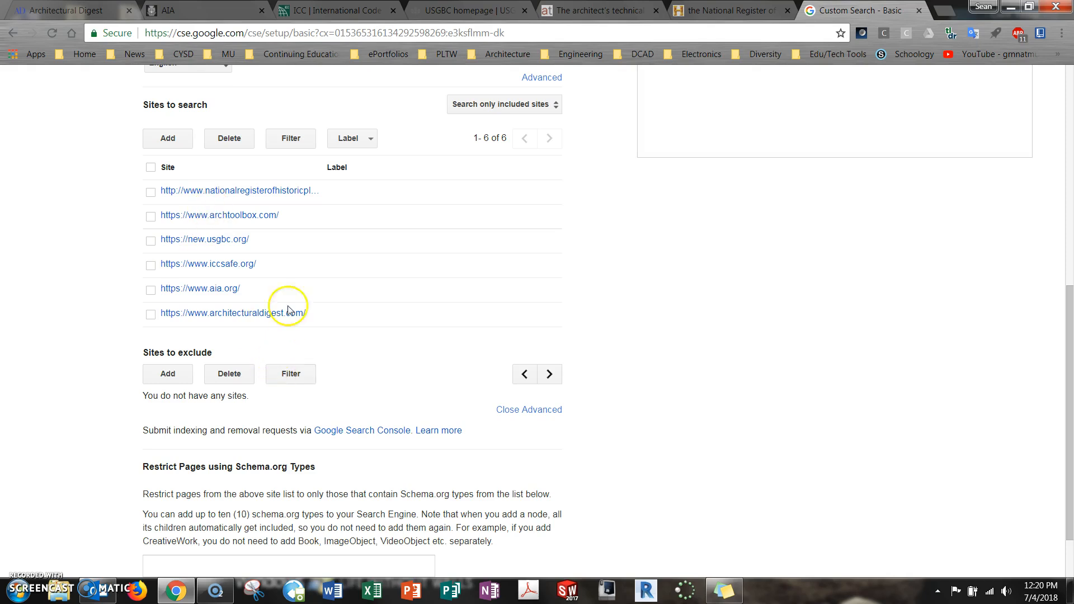
scroll(362, 449, "down", 2)
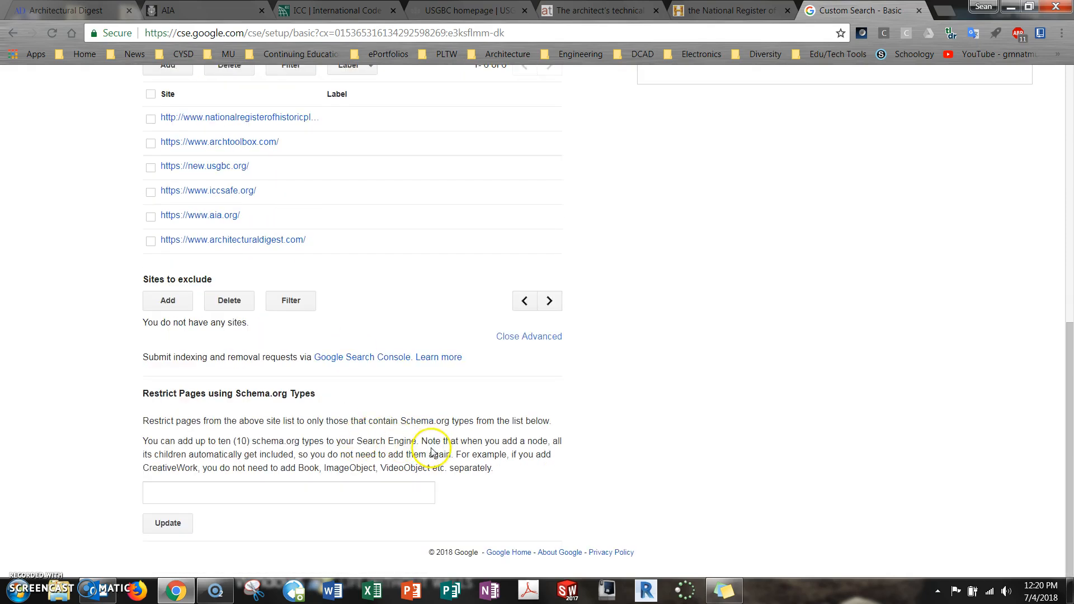
scroll(431, 451, "up", 10)
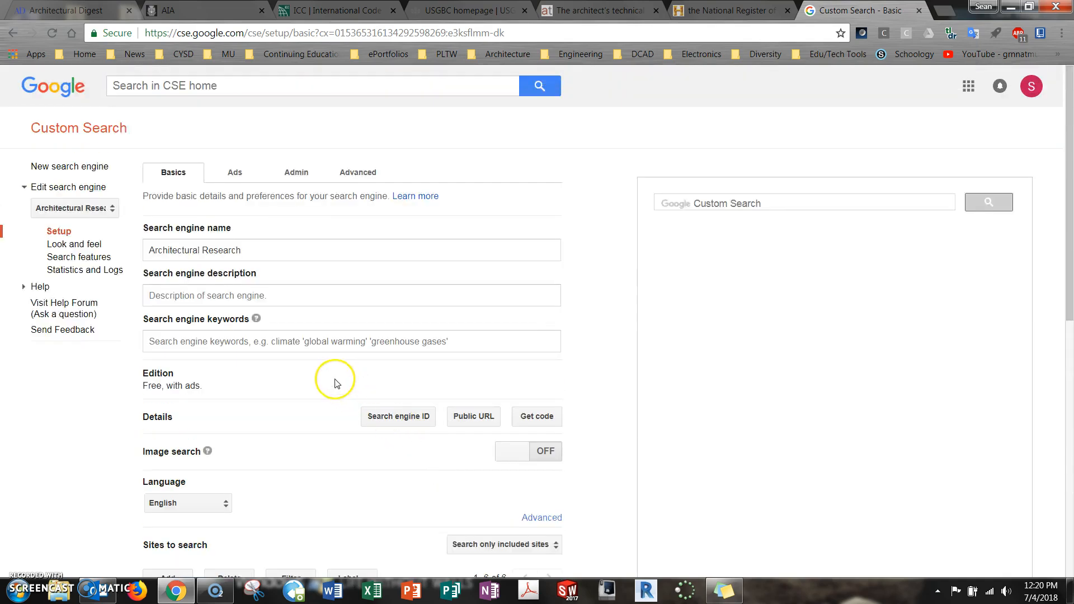